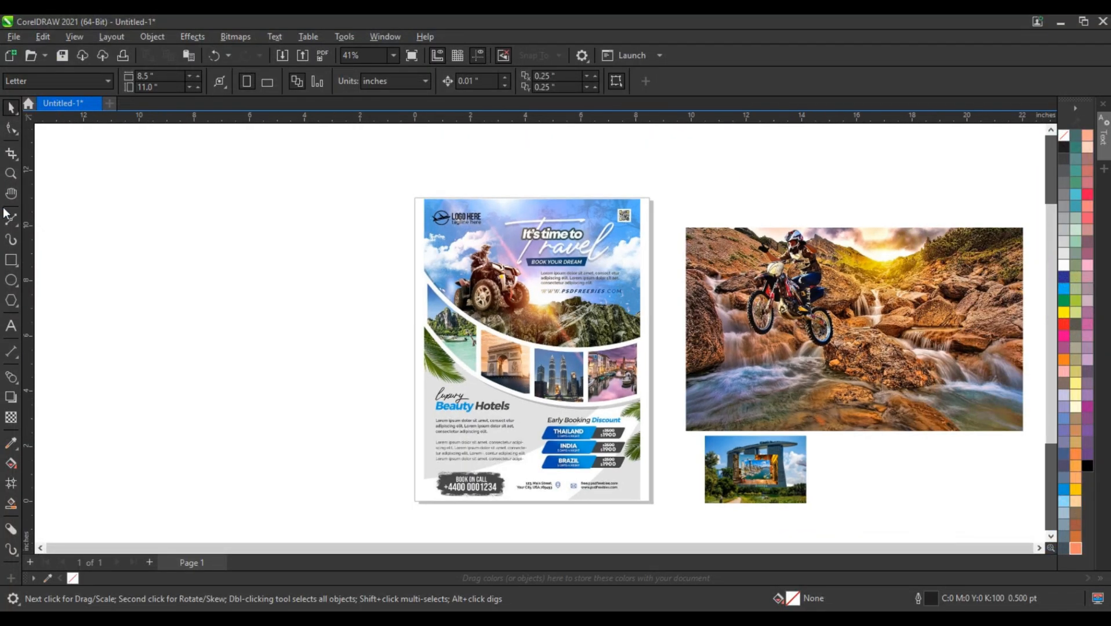
Step: Draw a portrait rectangle about 10.1 by 14.1 inches in the empty area beside the sample flyer
{"action": "left_click", "coordinate": [16, 178]}
{"action": "key", "text": "F3"}
{"action": "left_click_drag", "start_coordinate": [157, 232], "coordinate": [588, 443]}
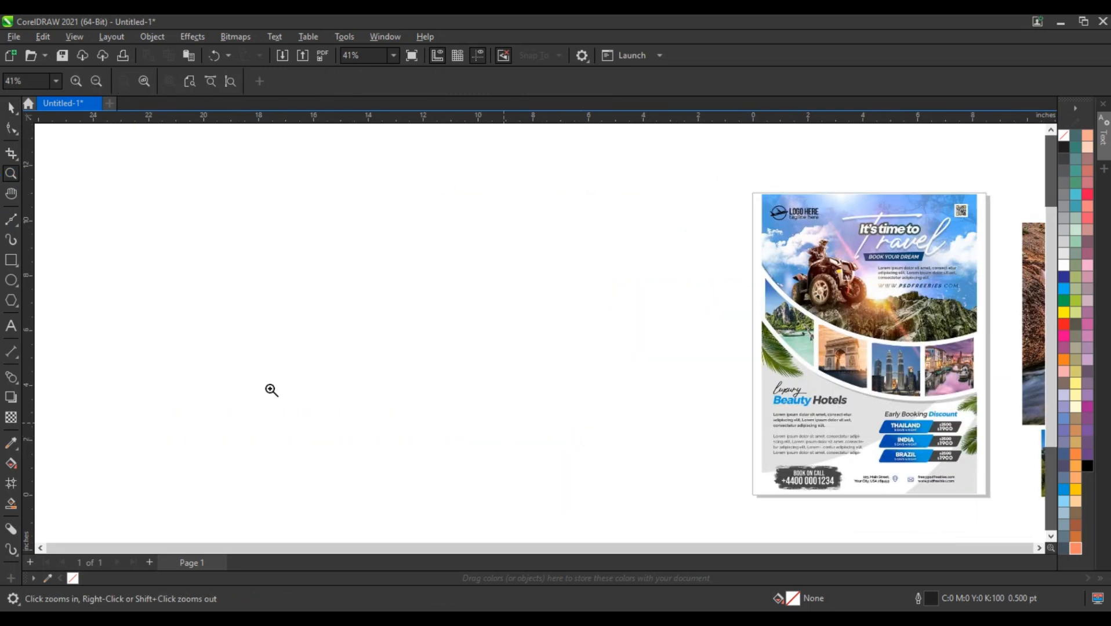
{"action": "left_click", "coordinate": [11, 260]}
{"action": "left_click_drag", "start_coordinate": [307, 138], "coordinate": [466, 366]}
{"action": "left_click_drag", "start_coordinate": [497, 400], "coordinate": [584, 524]}
{"action": "left_click", "coordinate": [12, 108]}
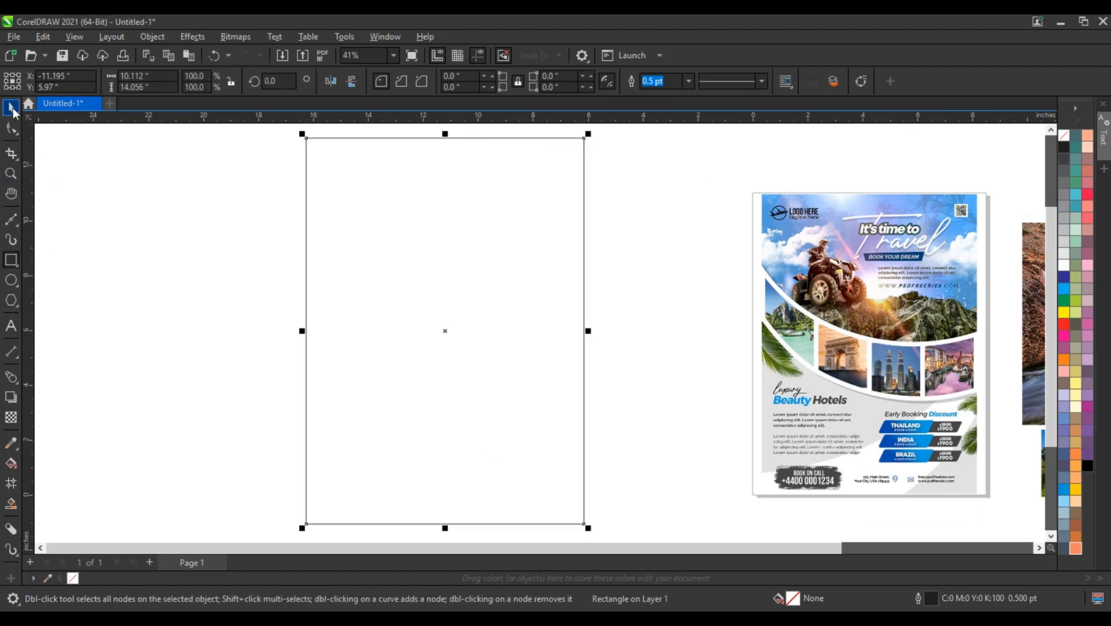
{"action": "left_click", "coordinate": [186, 396]}
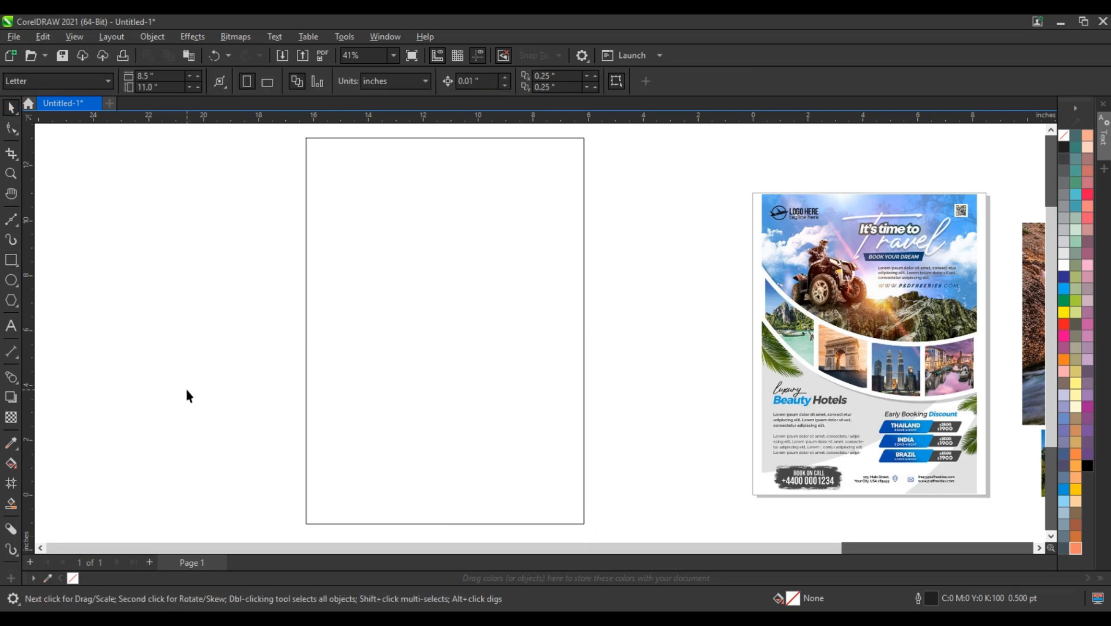
Step: Draw a straight 4 pt Freehand line sloping down across the rectangle, about 10.4 inches wide and 4.9 inches high
{"action": "left_click", "coordinate": [17, 226]}
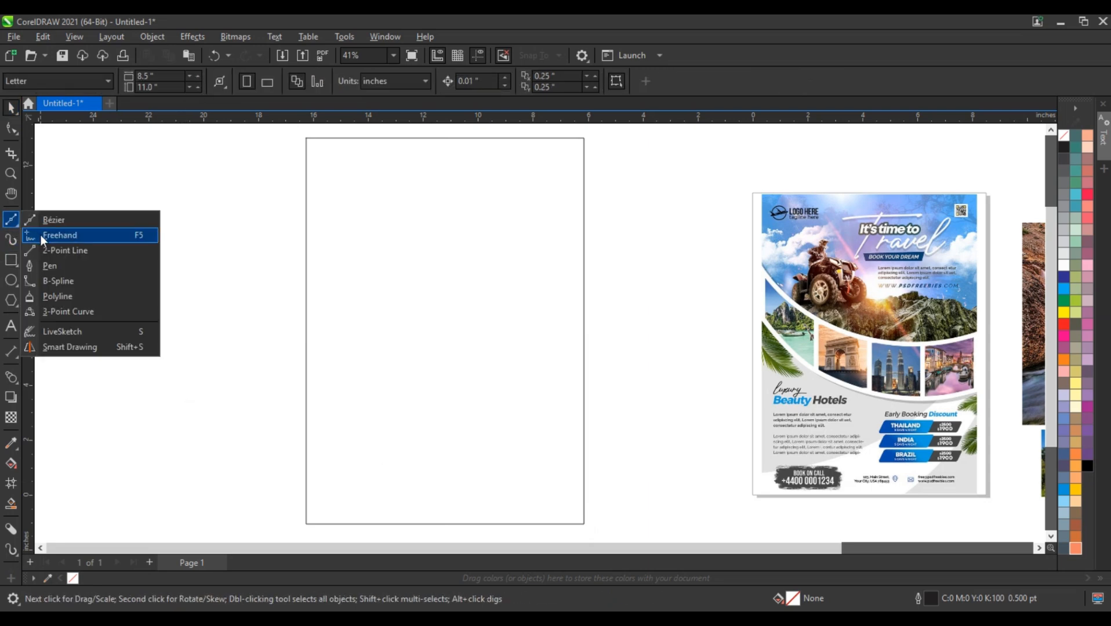
{"action": "left_click", "coordinate": [55, 219]}
{"action": "left_click", "coordinate": [436, 81]}
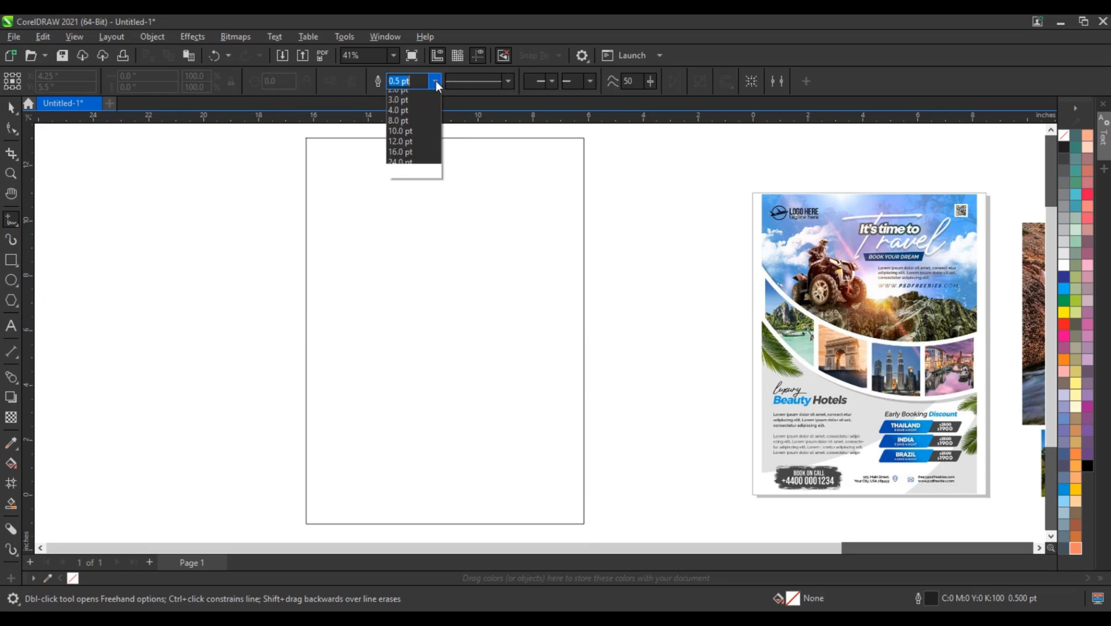
{"action": "left_click", "coordinate": [409, 180]}
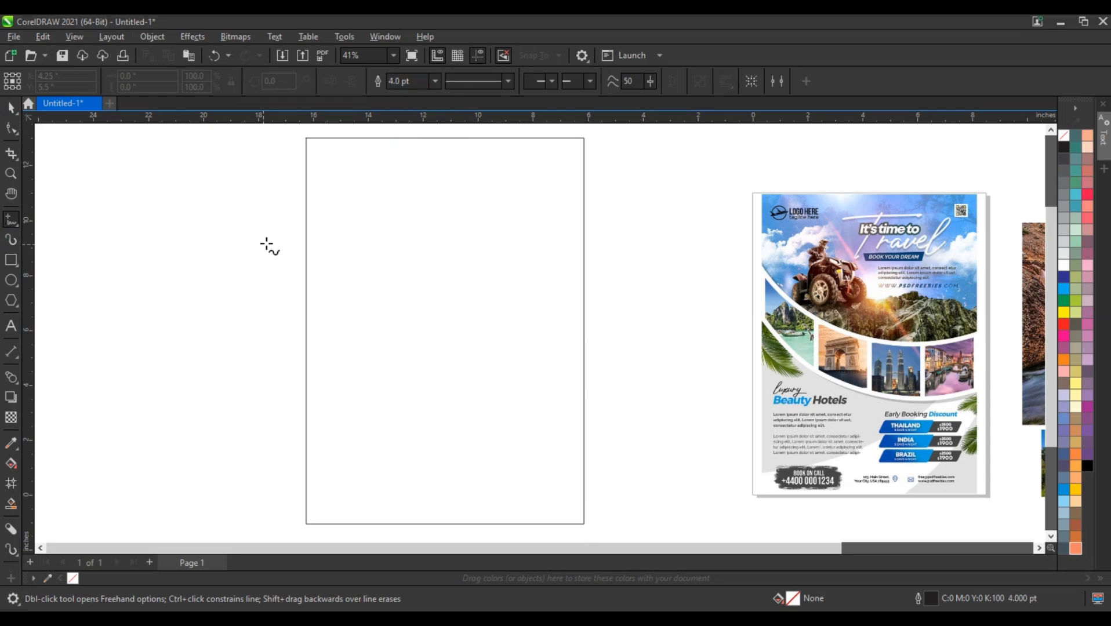
{"action": "left_click", "coordinate": [302, 206]}
{"action": "left_click", "coordinate": [502, 348]}
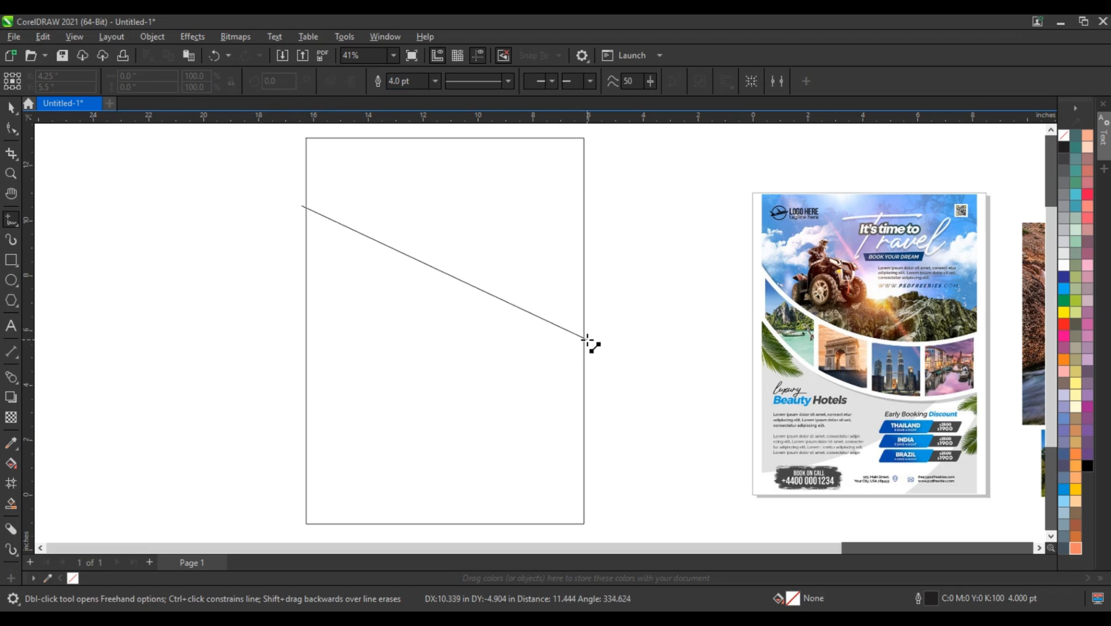
{"action": "left_click", "coordinate": [586, 339]}
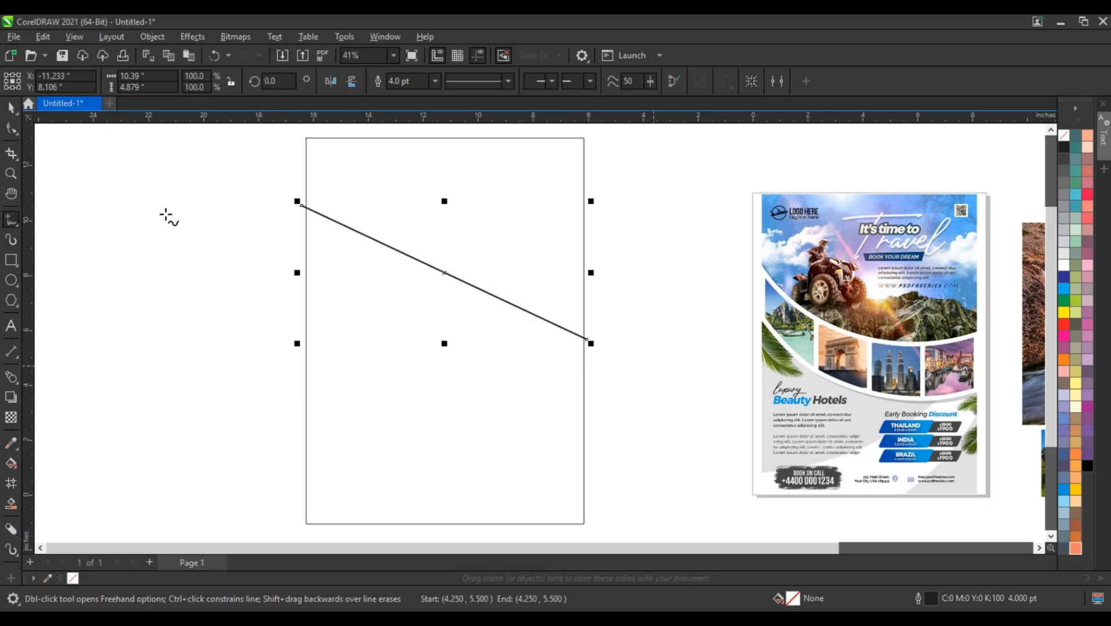
Step: Bend the diagonal line into a smooth curve sagging toward the rectangle's lower left and extend its right end slightly
{"action": "left_click", "coordinate": [16, 132]}
{"action": "left_click_drag", "start_coordinate": [251, 186], "coordinate": [619, 367]}
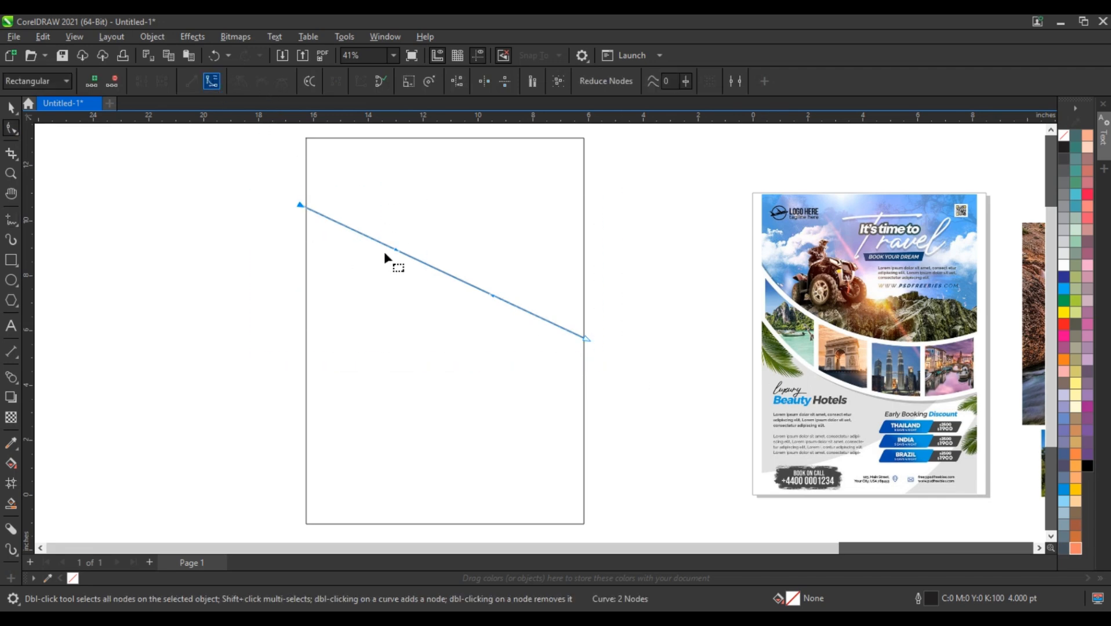
{"action": "left_click_drag", "start_coordinate": [397, 252], "coordinate": [488, 336]}
{"action": "left_click", "coordinate": [588, 340]}
{"action": "left_click_drag", "start_coordinate": [591, 340], "coordinate": [594, 341]}
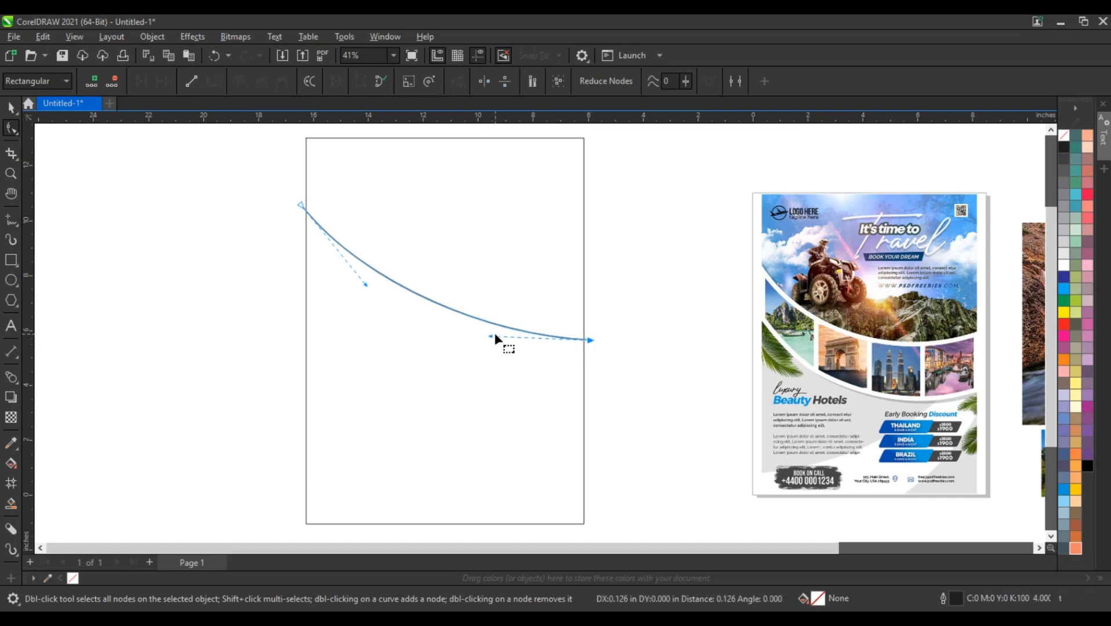
Step: Adjust both control handles to deepen the curve's sag, and raise its right end node slightly
{"action": "left_click_drag", "start_coordinate": [490, 338], "coordinate": [490, 352]}
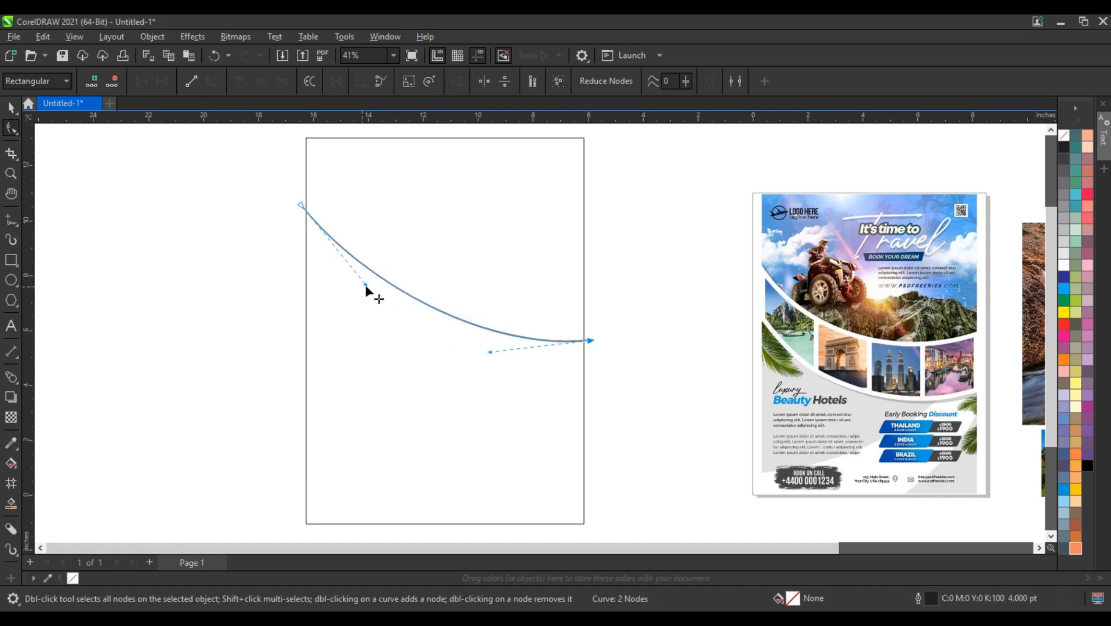
{"action": "left_click_drag", "start_coordinate": [366, 286], "coordinate": [358, 299]}
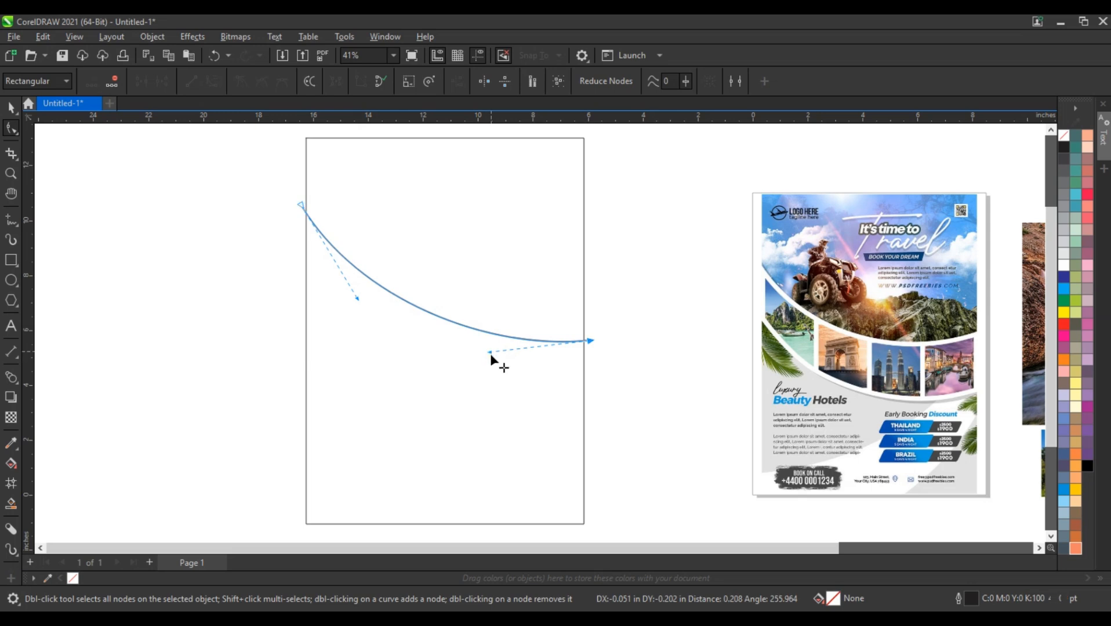
{"action": "left_click_drag", "start_coordinate": [491, 355], "coordinate": [489, 380]}
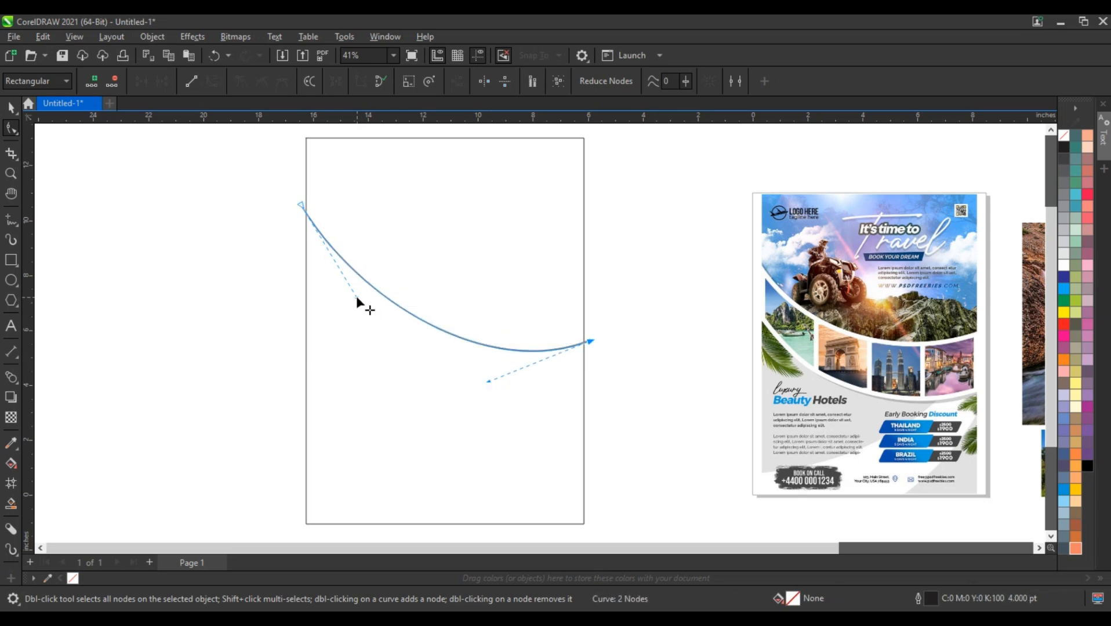
{"action": "left_click_drag", "start_coordinate": [356, 296], "coordinate": [341, 300]}
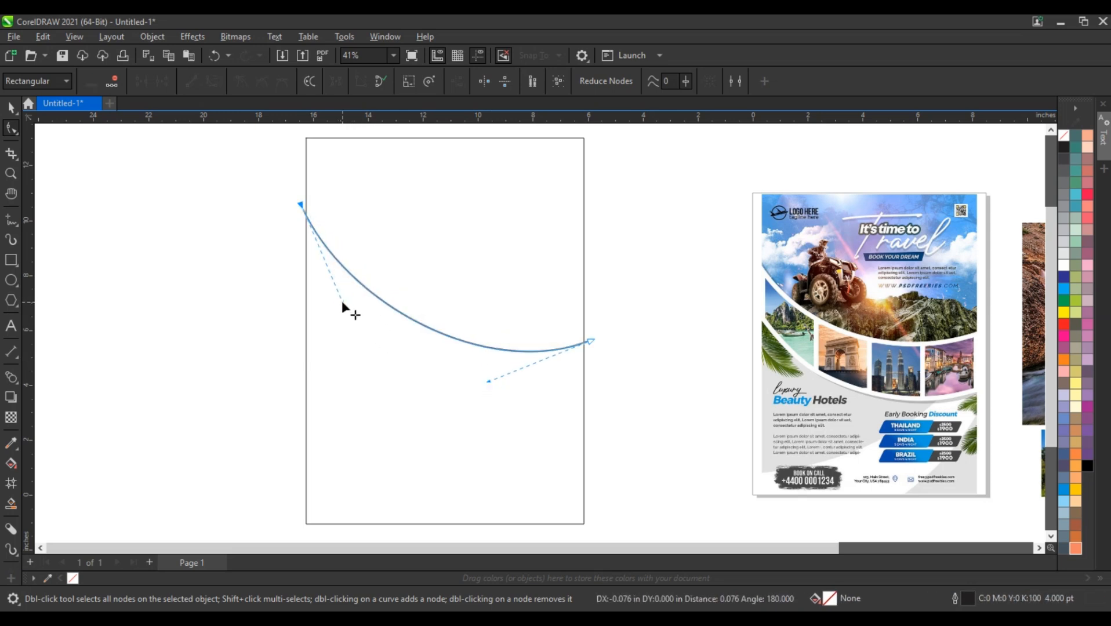
{"action": "left_click_drag", "start_coordinate": [588, 343], "coordinate": [590, 333]}
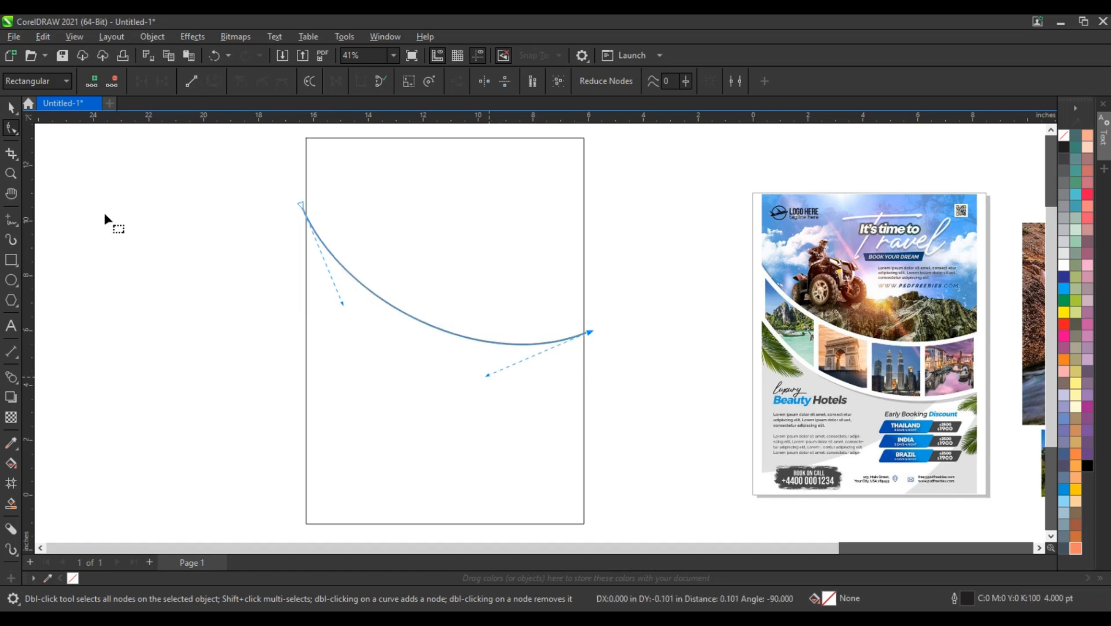
{"action": "left_click", "coordinate": [10, 108]}
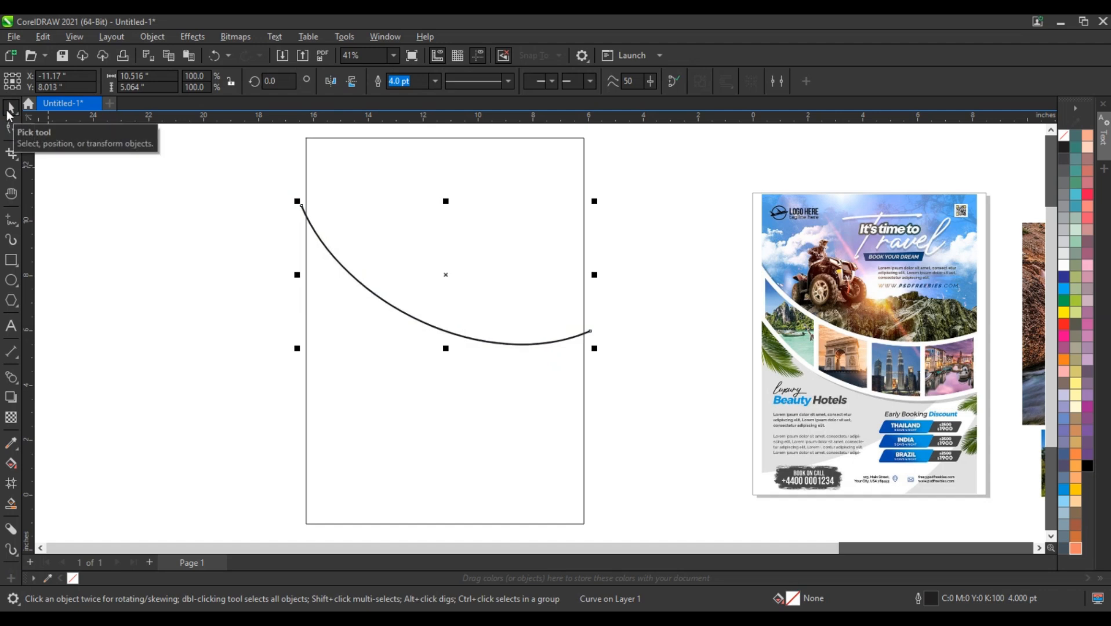
Step: Duplicate the curve below the original inside the rectangle and shift both curves up slightly
{"action": "left_click", "coordinate": [404, 317]}
{"action": "left_click_drag", "start_coordinate": [404, 317], "coordinate": [391, 398]}
{"action": "left_click", "coordinate": [272, 346]}
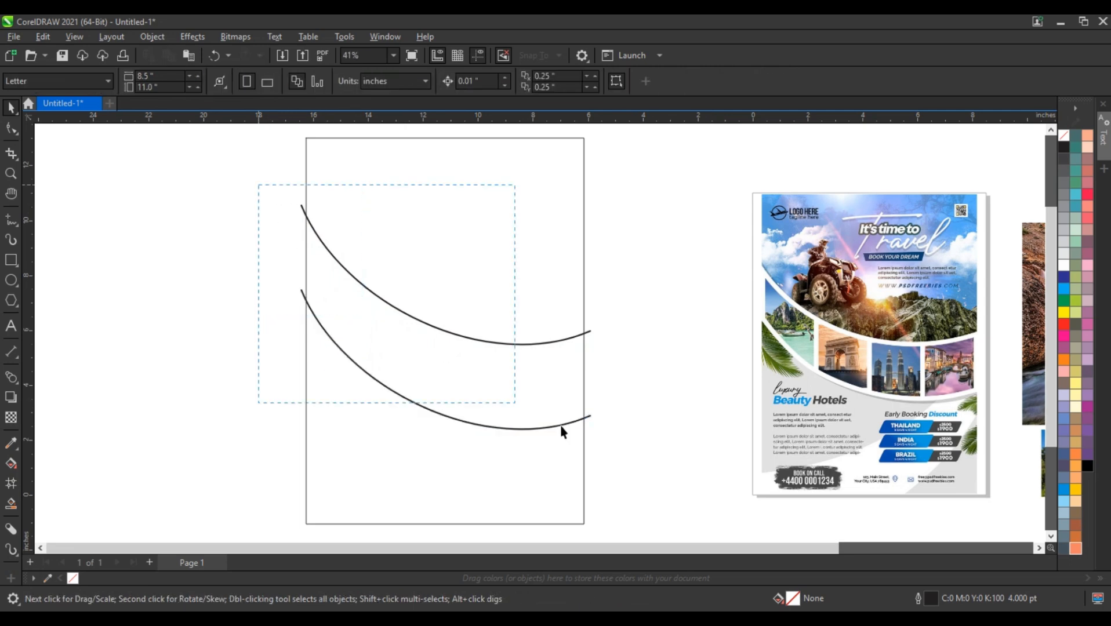
{"action": "left_click_drag", "start_coordinate": [561, 432], "coordinate": [583, 439]}
{"action": "left_click_drag", "start_coordinate": [446, 321], "coordinate": [448, 317]}
{"action": "left_click", "coordinate": [104, 403]}
Step: Create a blue Smart Fill shape in the area between the two curves
{"action": "left_click", "coordinate": [10, 503]}
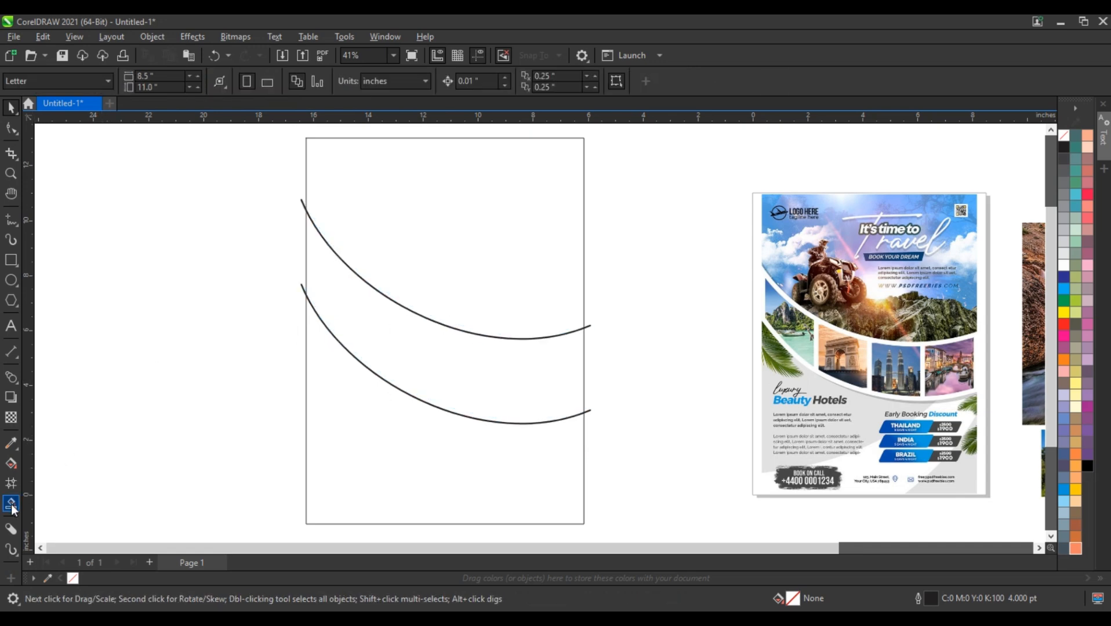
{"action": "left_click", "coordinate": [435, 344]}
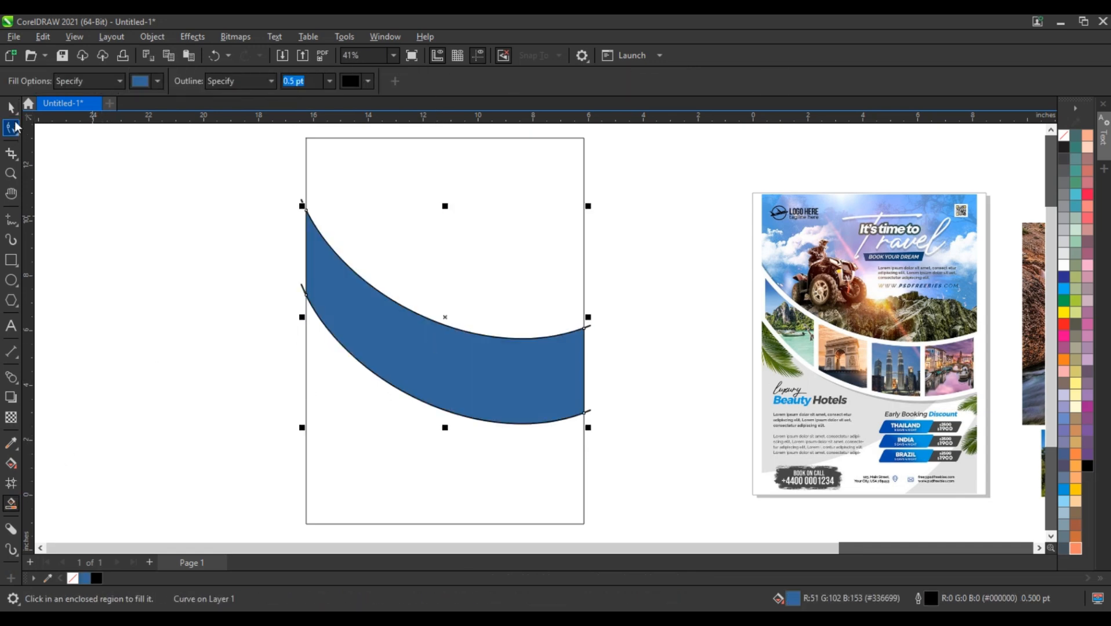
{"action": "key", "text": "space"}
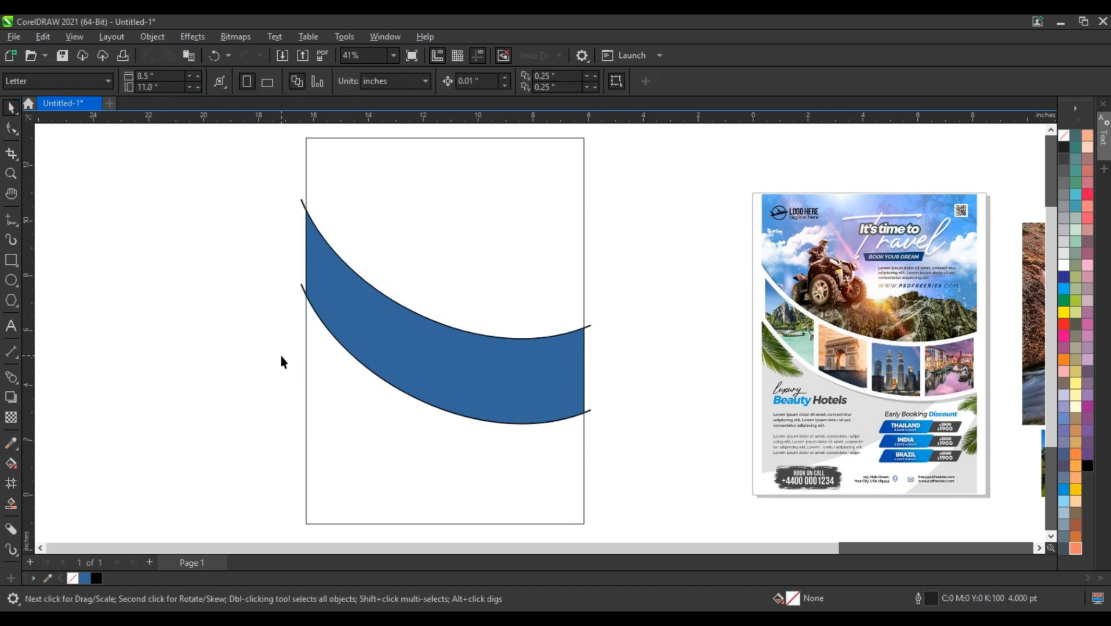
Step: Move both curves up slightly, and lower the upper one so both lie just inside the blue band's edges
{"action": "left_click", "coordinate": [302, 290]}
{"action": "left_click", "coordinate": [584, 327], "text": "shift"}
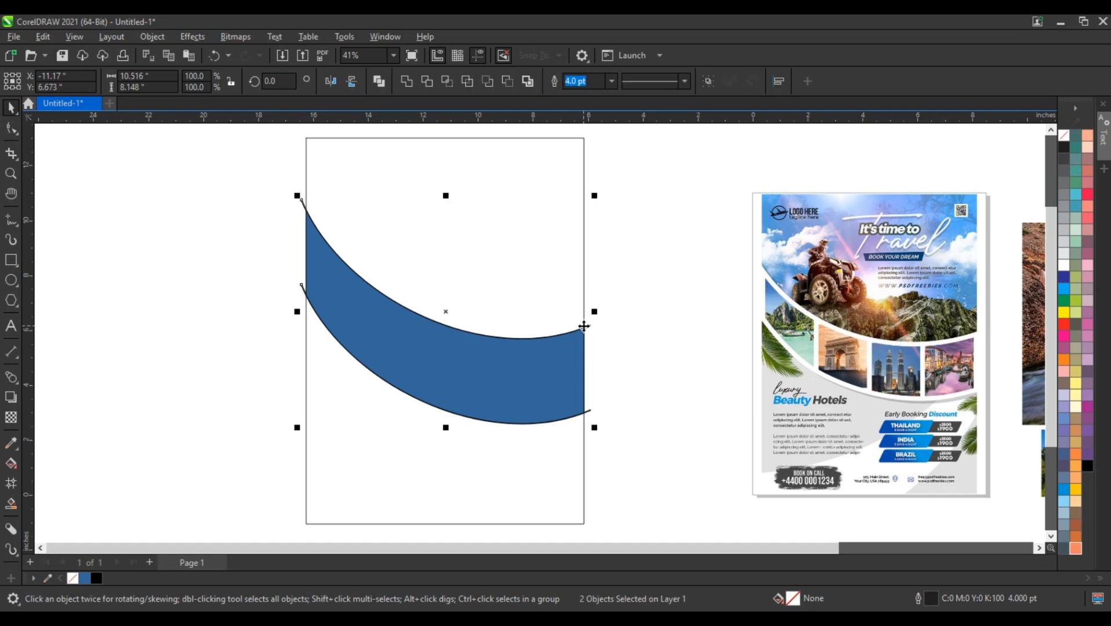
{"action": "left_click_drag", "start_coordinate": [584, 328], "coordinate": [583, 326]}
{"action": "left_click", "coordinate": [704, 355]}
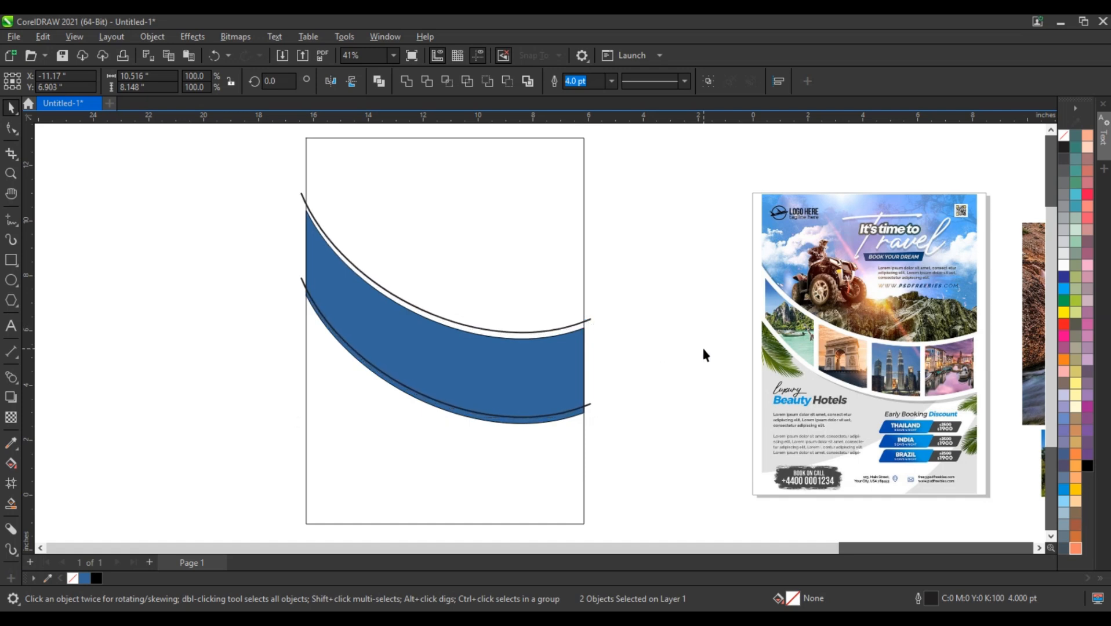
{"action": "left_click", "coordinate": [583, 344]}
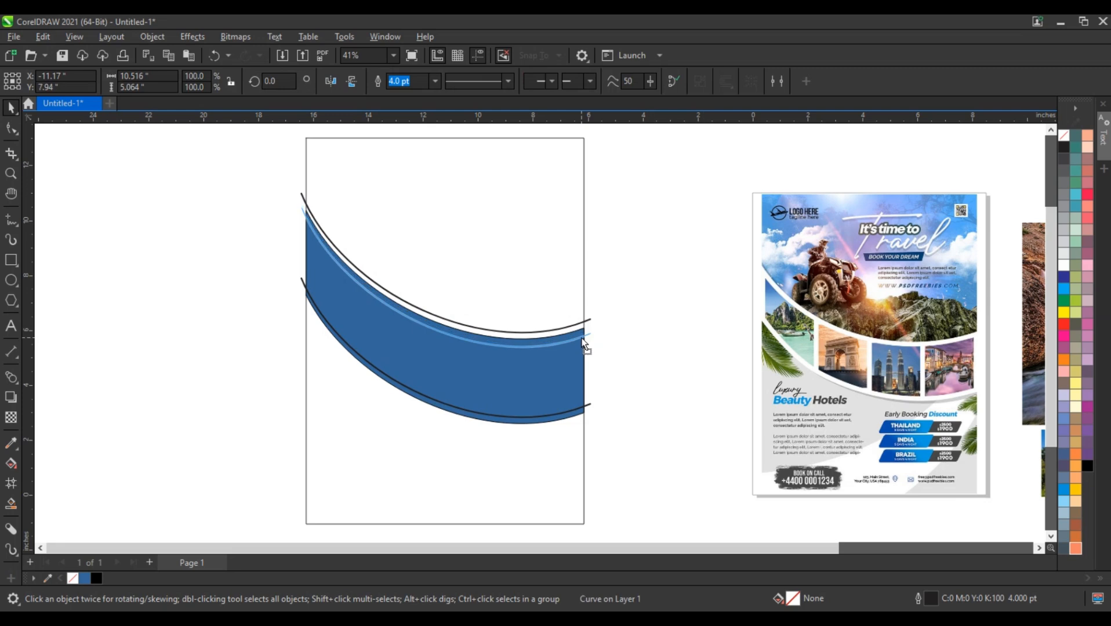
{"action": "left_click_drag", "start_coordinate": [568, 343], "coordinate": [568, 343]}
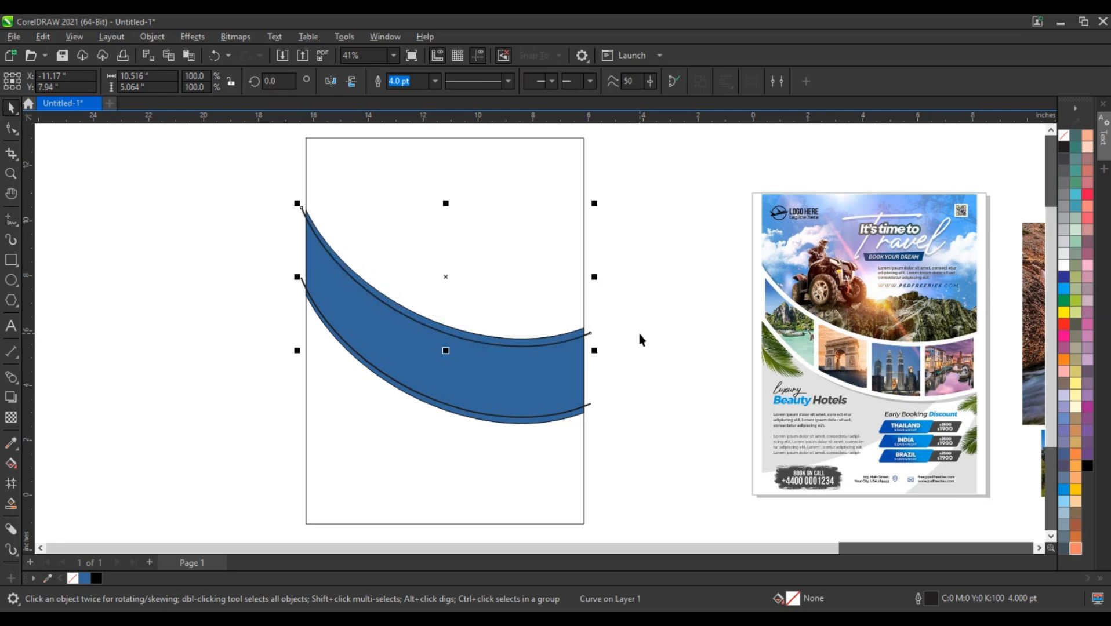
{"action": "left_click", "coordinate": [640, 340]}
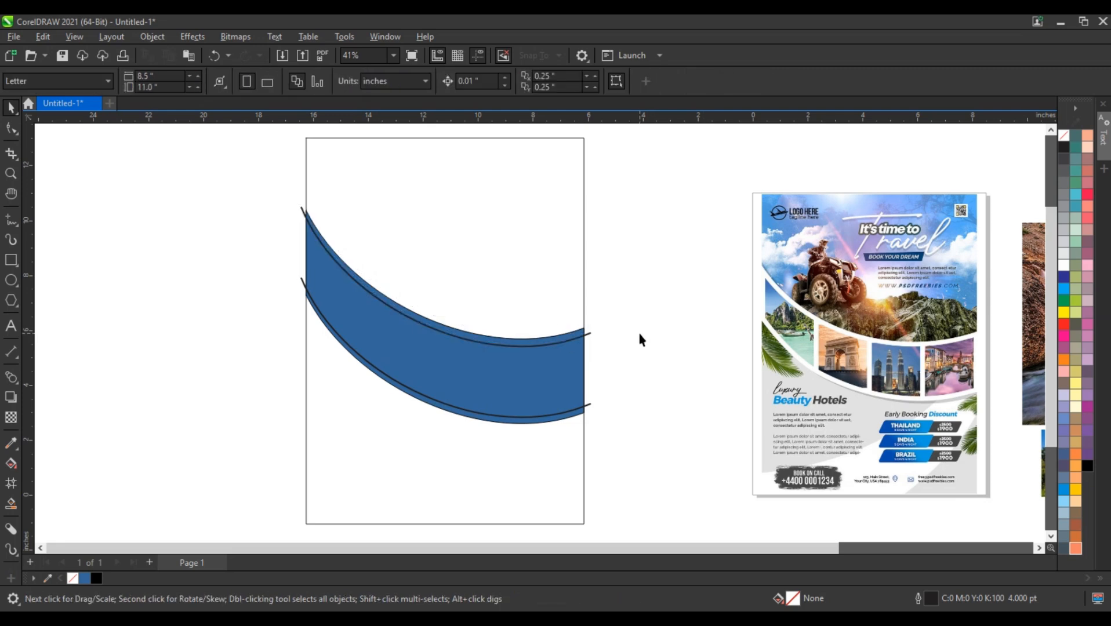
Step: Recolor the curved band light gray
{"action": "left_click", "coordinate": [583, 337]}
{"action": "left_click", "coordinate": [1064, 230]}
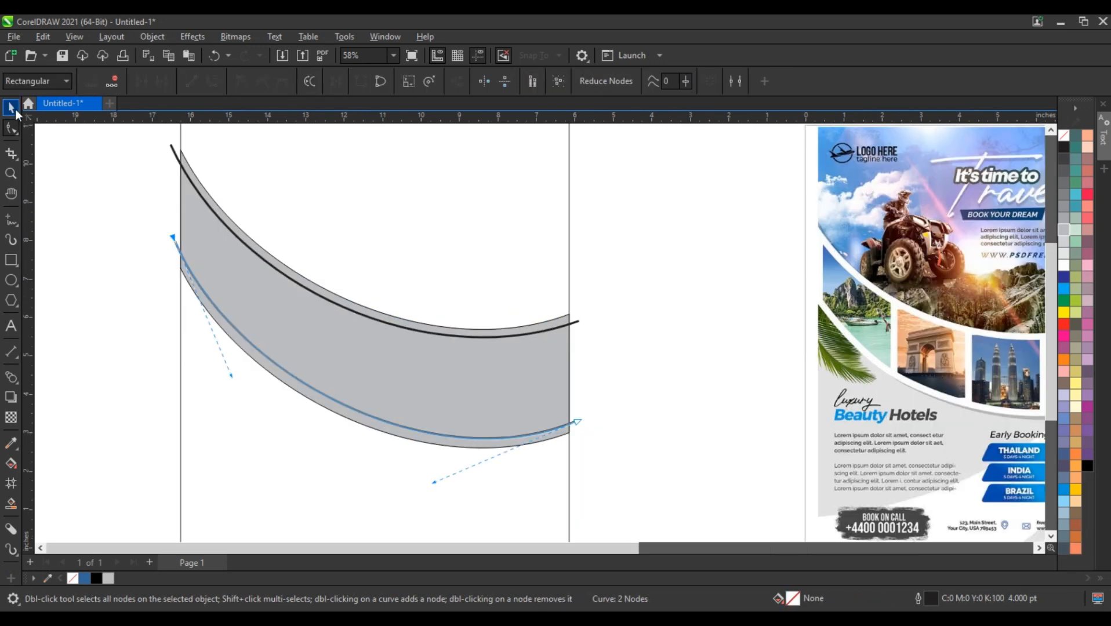
{"action": "left_click", "coordinate": [95, 249]}
Step: Draw a narrow vertical rectangle about 0.18 by 7.8 inches across the left end of the gray band
{"action": "left_click", "coordinate": [11, 260]}
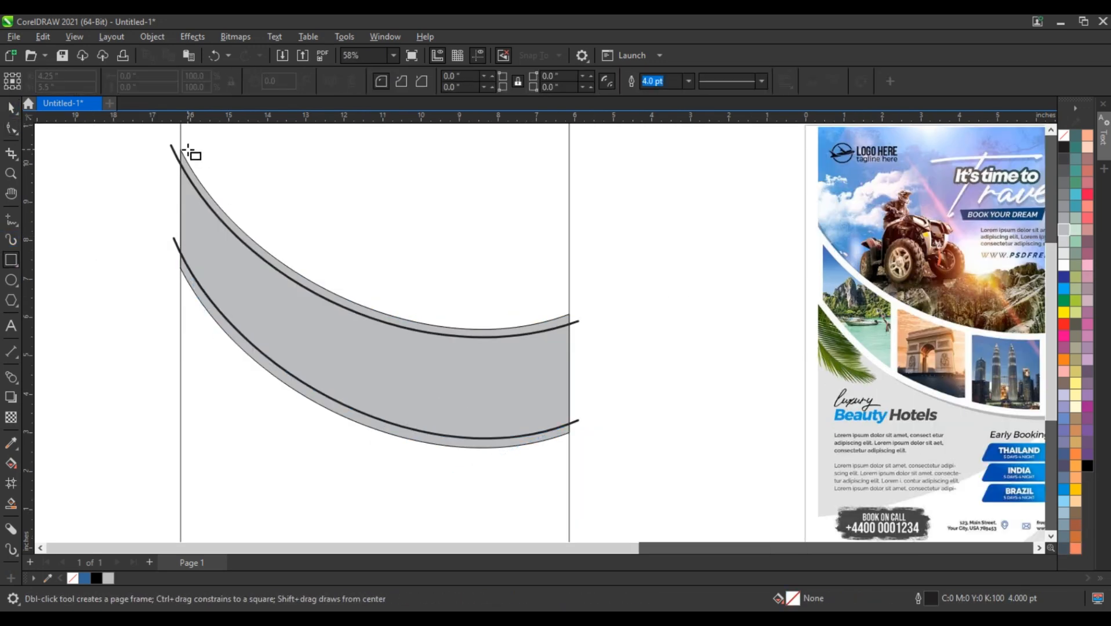
{"action": "left_click_drag", "start_coordinate": [188, 149], "coordinate": [198, 450]}
{"action": "key", "text": "space"}
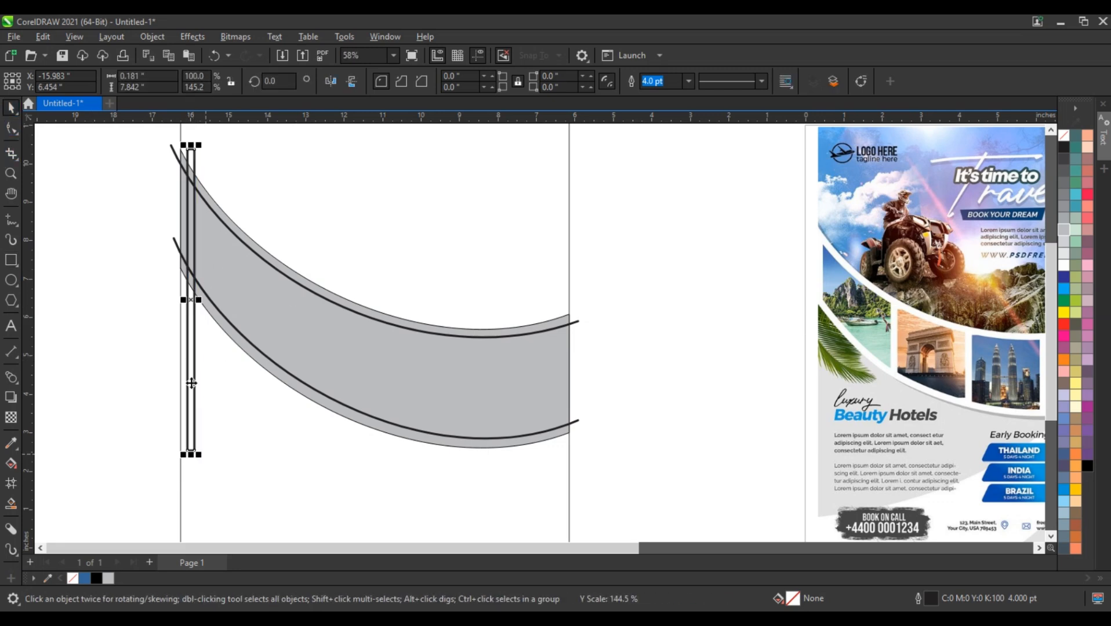
Step: Copy the narrow strip about 2 inches to the right and repeat the duplication to make five evenly spaced strips
{"action": "left_click_drag", "start_coordinate": [195, 389], "coordinate": [271, 399]}
{"action": "right_click", "coordinate": [271, 399]}
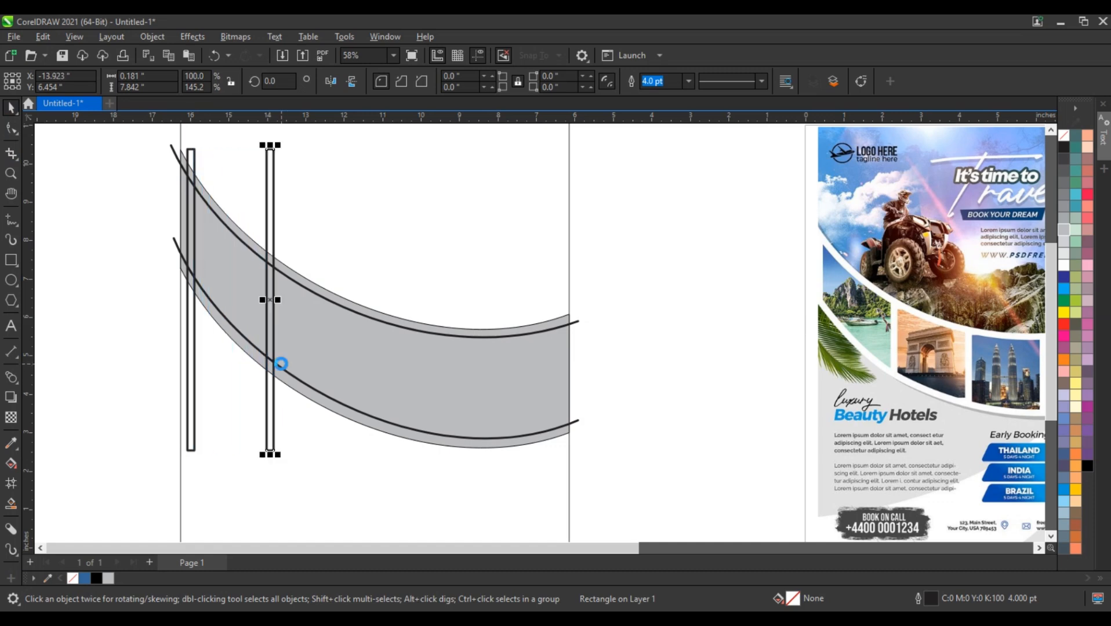
{"action": "key", "text": "ctrl+r"}
{"action": "scroll", "coordinate": [278, 352], "scroll_direction": "down", "scroll_amount": 1}
{"action": "key", "text": "ctrl+r"}
{"action": "key", "text": "ctrl+r"}
Step: Stretch all five vertical strips together to about 9.9 by 9 inches so they span the large rectangle's width
{"action": "left_click", "coordinate": [438, 233], "text": "shift"}
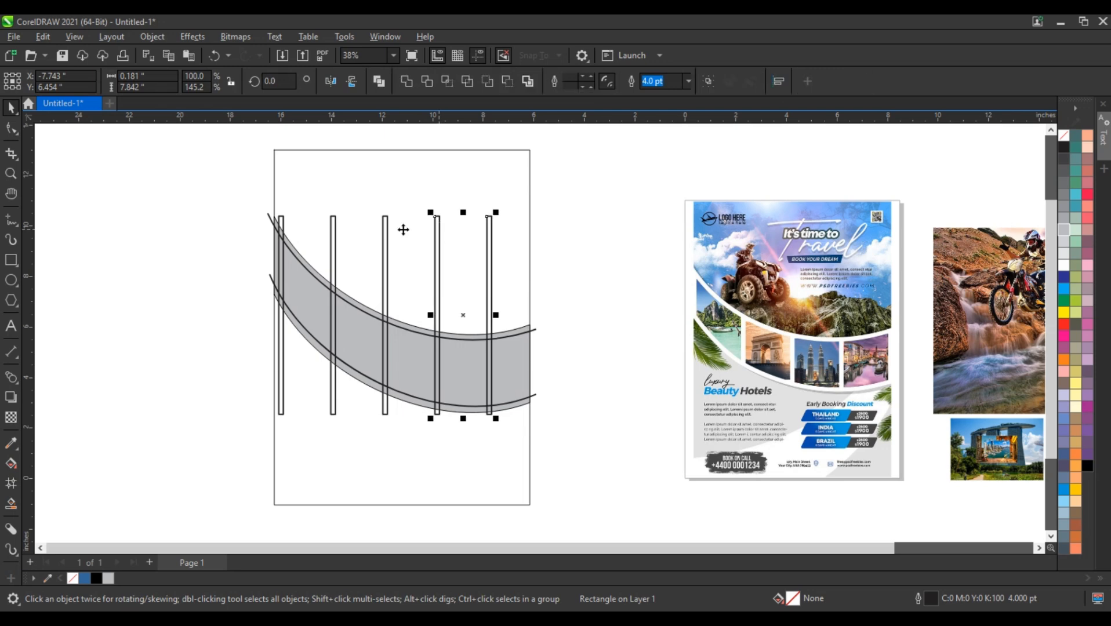
{"action": "left_click", "coordinate": [386, 234], "text": "shift"}
{"action": "left_click", "coordinate": [334, 228], "text": "shift"}
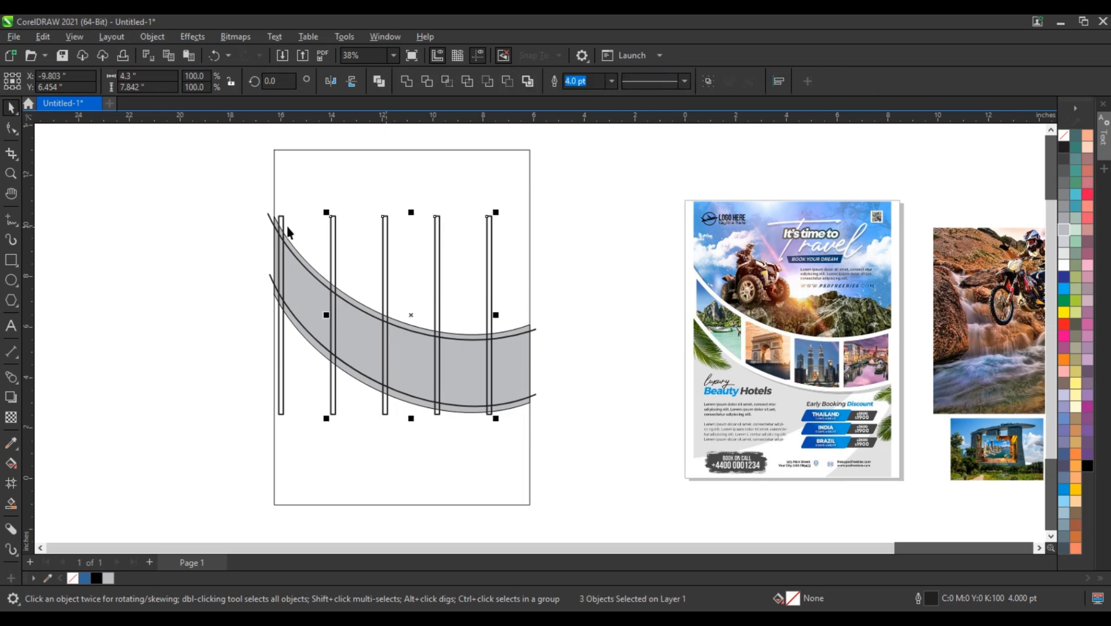
{"action": "left_click", "coordinate": [283, 222], "text": "shift"}
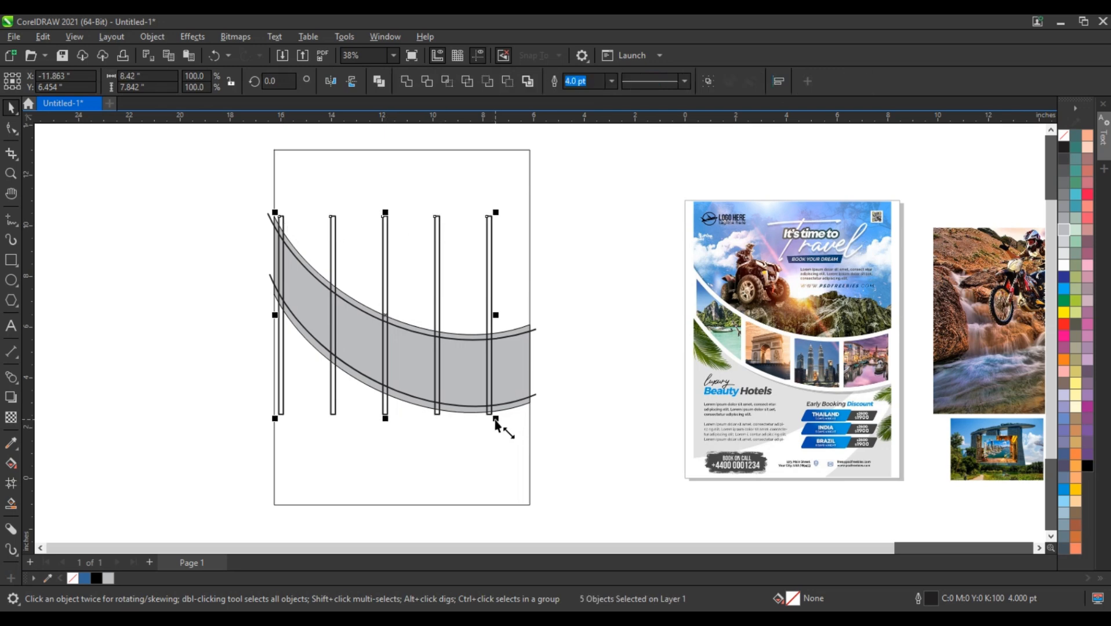
{"action": "left_click_drag", "start_coordinate": [500, 425], "coordinate": [527, 460]}
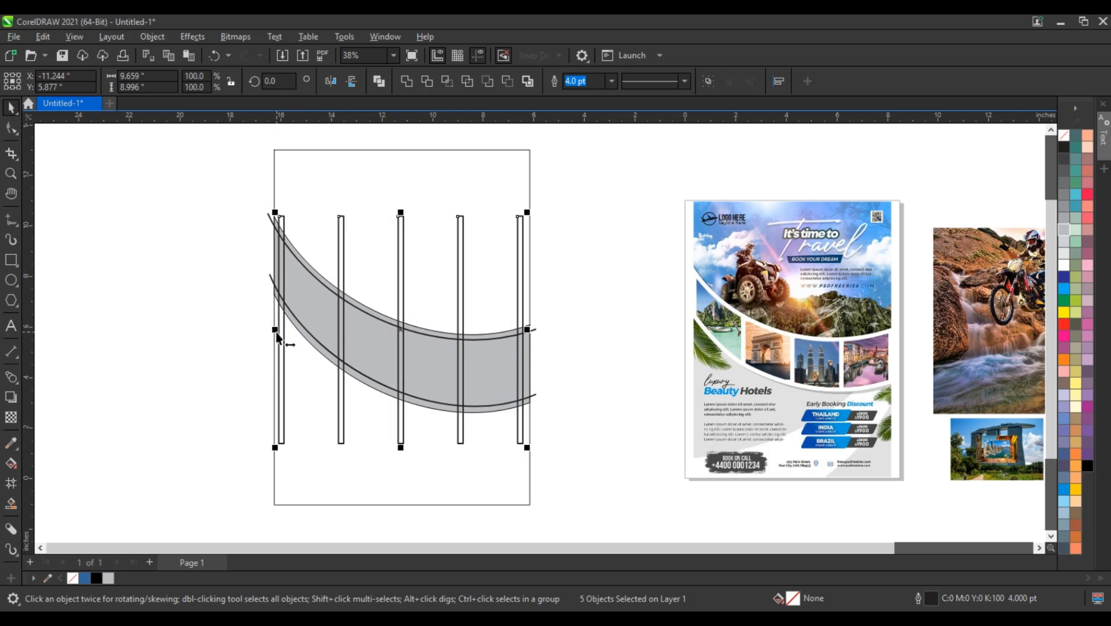
{"action": "left_click_drag", "start_coordinate": [275, 333], "coordinate": [272, 334]}
{"action": "left_click_drag", "start_coordinate": [527, 329], "coordinate": [532, 330]}
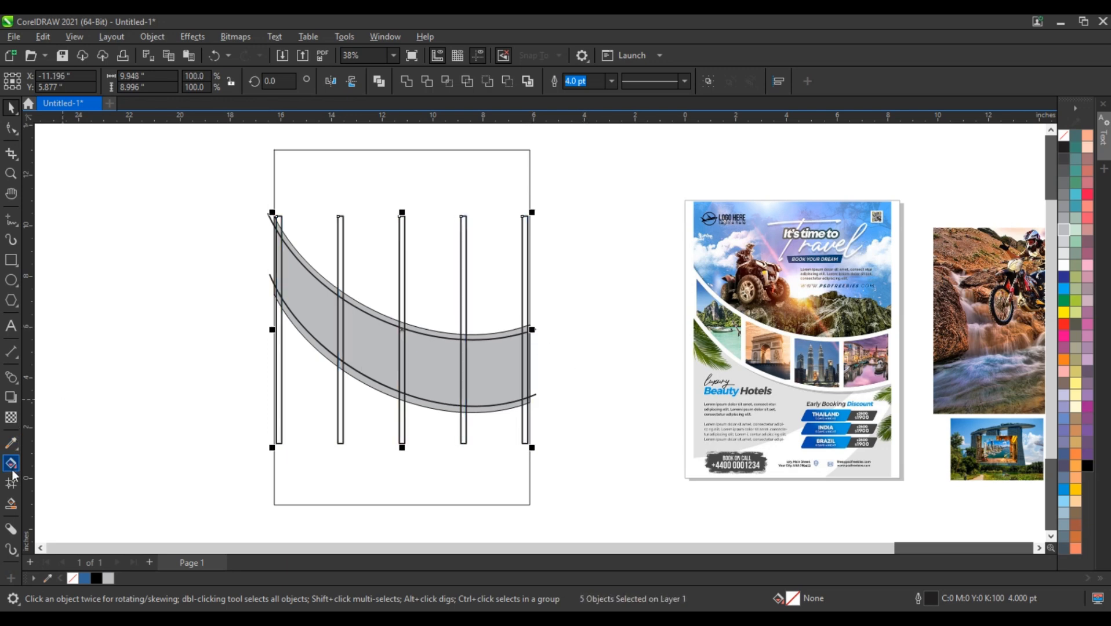
Step: Smart Fill the four compartments of the curved band between the vertical strips with blue
{"action": "left_click", "coordinate": [11, 504]}
{"action": "left_click", "coordinate": [326, 315]}
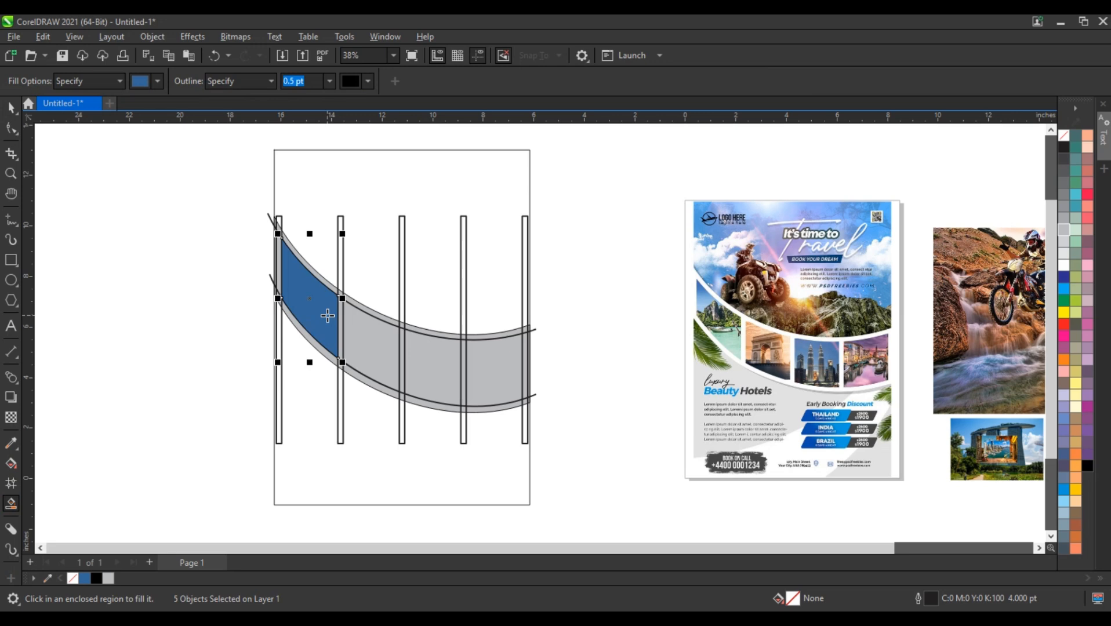
{"action": "left_click", "coordinate": [369, 342]}
{"action": "left_click", "coordinate": [431, 369]}
{"action": "left_click", "coordinate": [500, 383]}
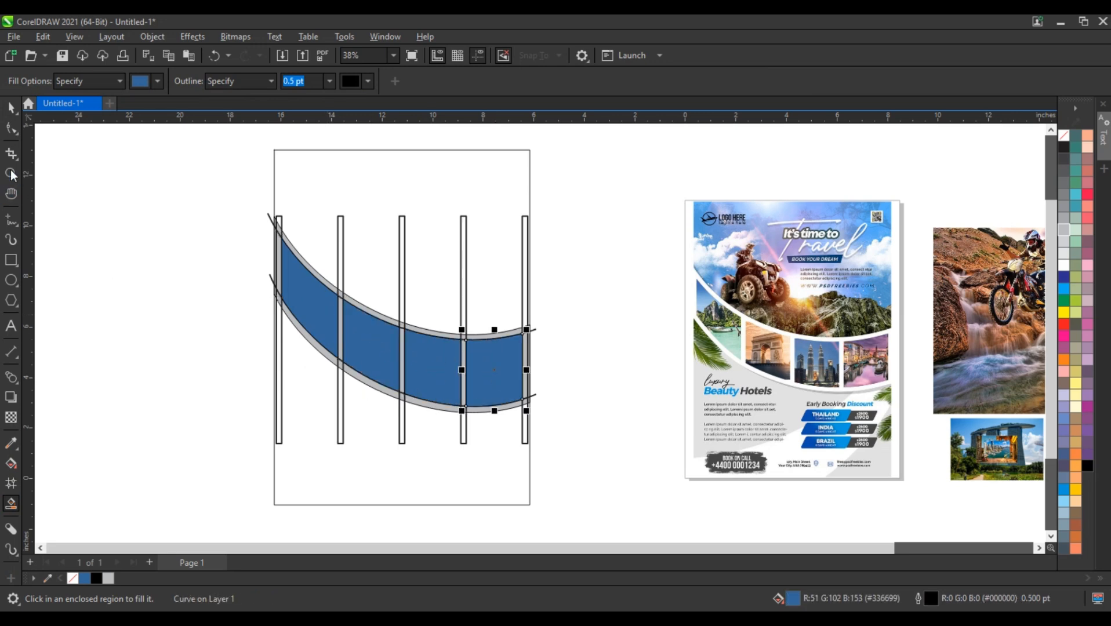
Step: Delete all five narrow vertical strips, leaving the four blue picture frames
{"action": "key", "text": "space"}
{"action": "left_click", "coordinate": [281, 229]}
{"action": "key", "text": "Delete"}
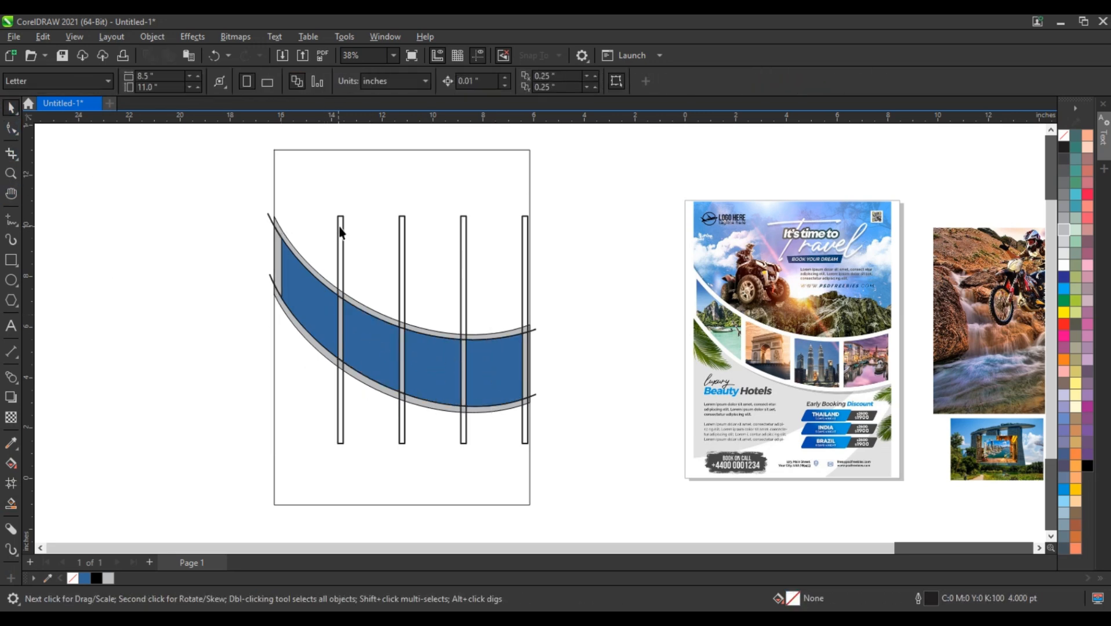
{"action": "left_click", "coordinate": [340, 229]}
{"action": "key", "text": "Delete"}
{"action": "left_click", "coordinate": [402, 235]}
{"action": "key", "text": "Delete"}
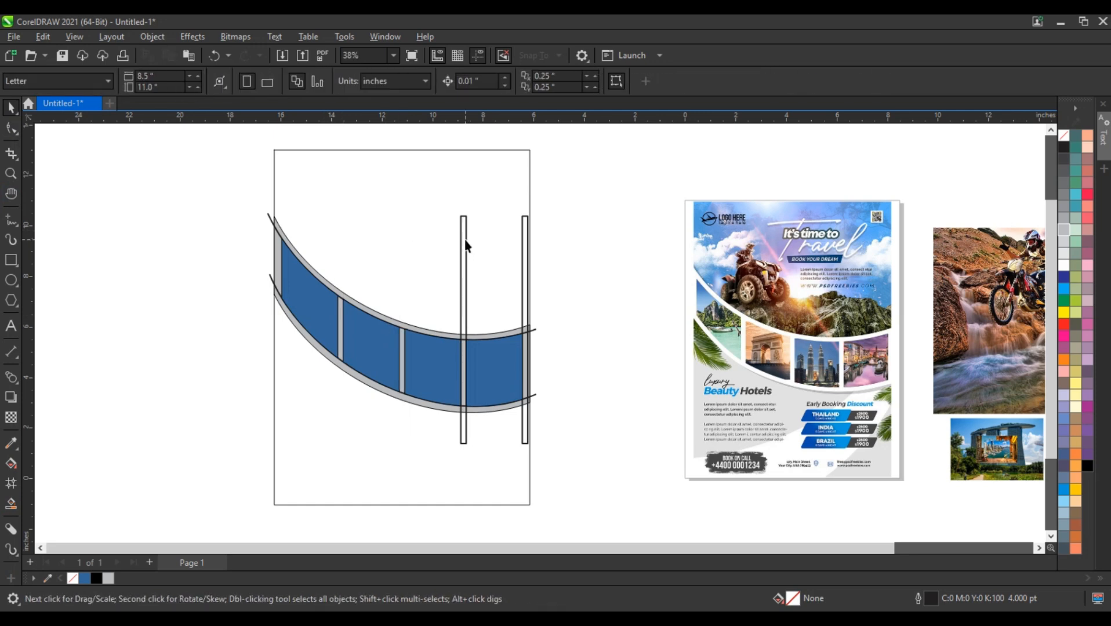
{"action": "left_click", "coordinate": [463, 244]}
{"action": "key", "text": "Delete"}
{"action": "left_click", "coordinate": [525, 331]}
{"action": "key", "text": "Delete"}
Step: Delete the two curved guide lines running along the upper and lower edges of the band
{"action": "left_click", "coordinate": [530, 329]}
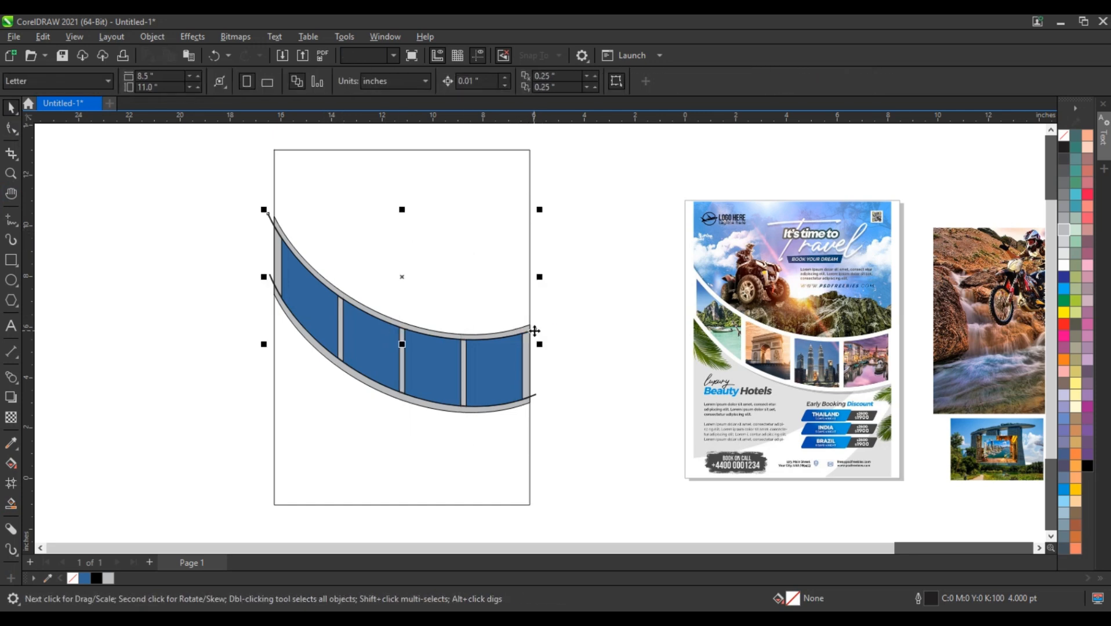
{"action": "key", "text": "Delete"}
{"action": "left_click", "coordinate": [534, 396]}
{"action": "key", "text": "Delete"}
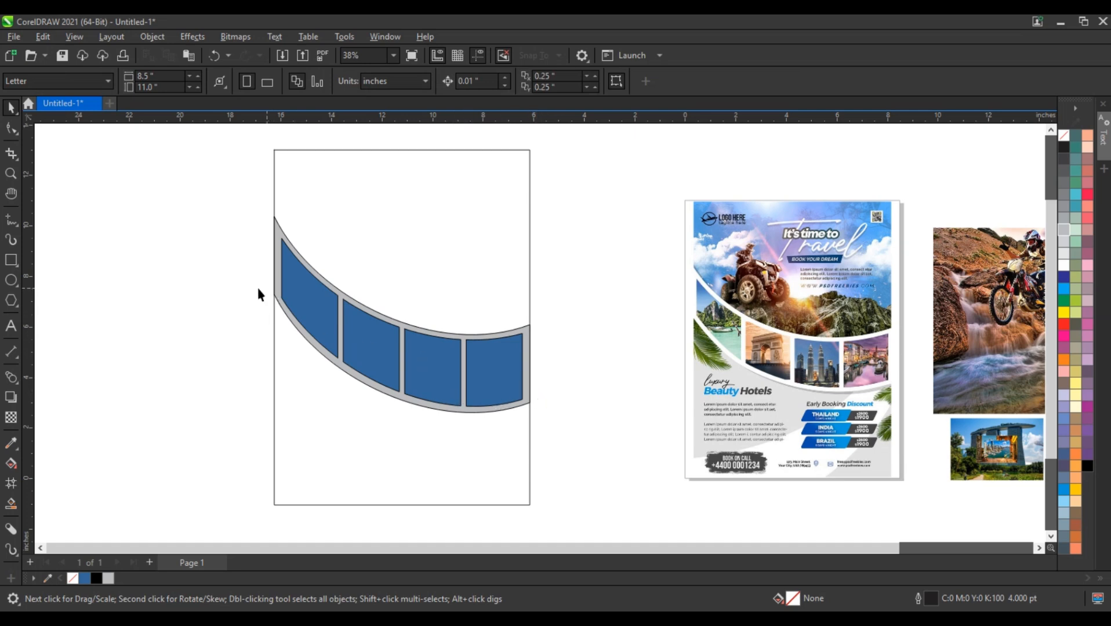
Step: Place the motocross photo behind the band across the flyer's upper part and enlarge it to about 12.6 by 7.6 inches
{"action": "left_click_drag", "start_coordinate": [955, 344], "coordinate": [283, 263]}
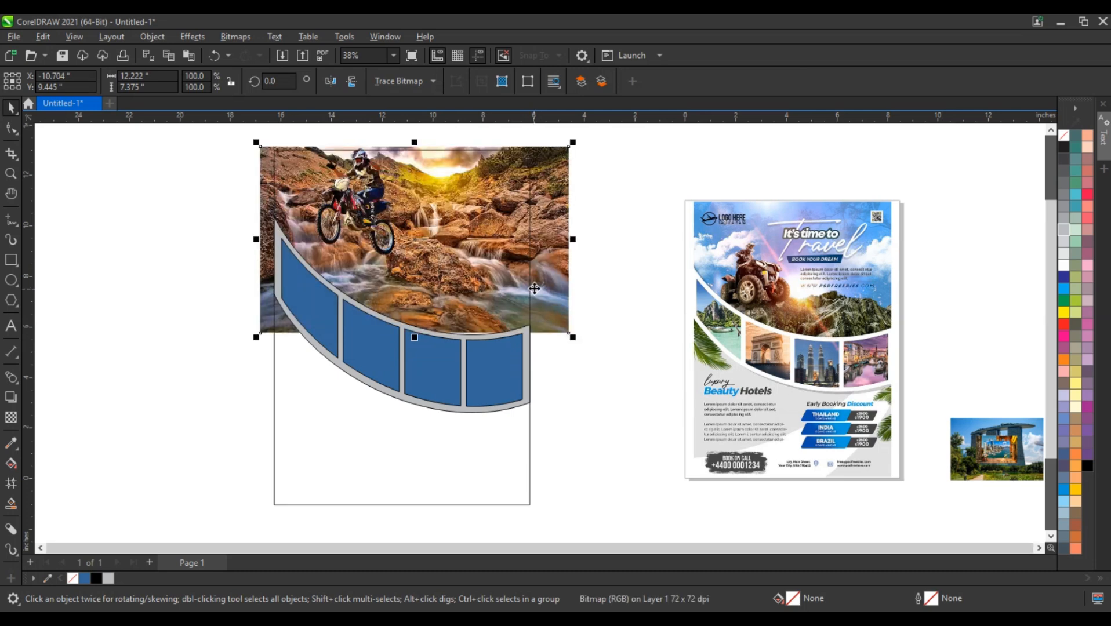
{"action": "left_click_drag", "start_coordinate": [581, 339], "coordinate": [586, 347]}
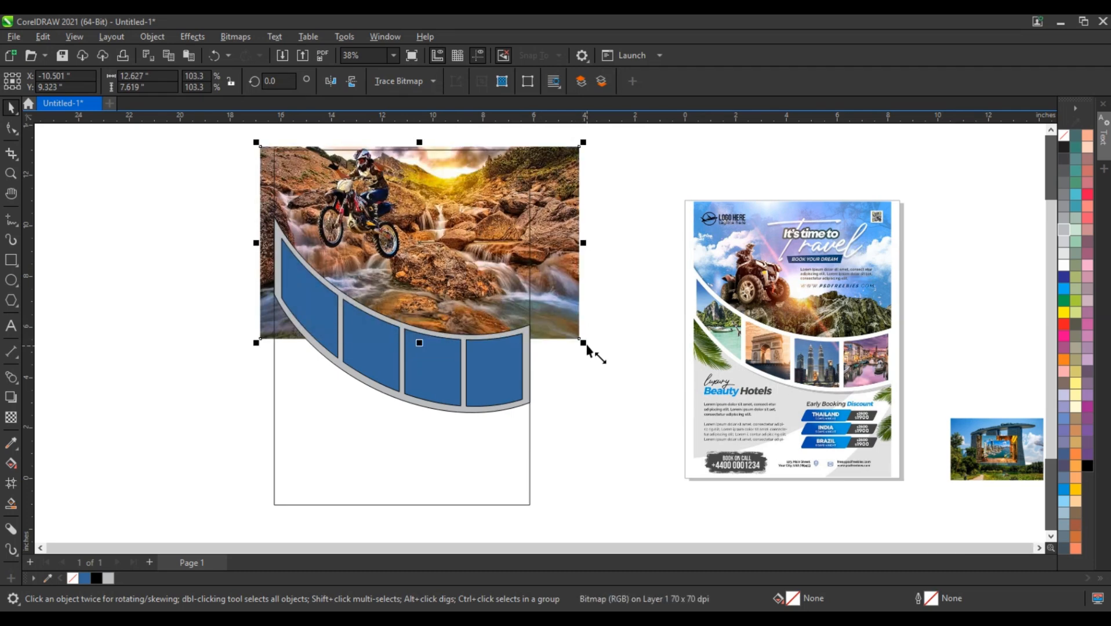
Step: Add a node on the photo's lower edge and pull its lower-left corner upward so nothing shows beneath the band
{"action": "left_click", "coordinate": [11, 128]}
{"action": "double_click", "coordinate": [314, 339]}
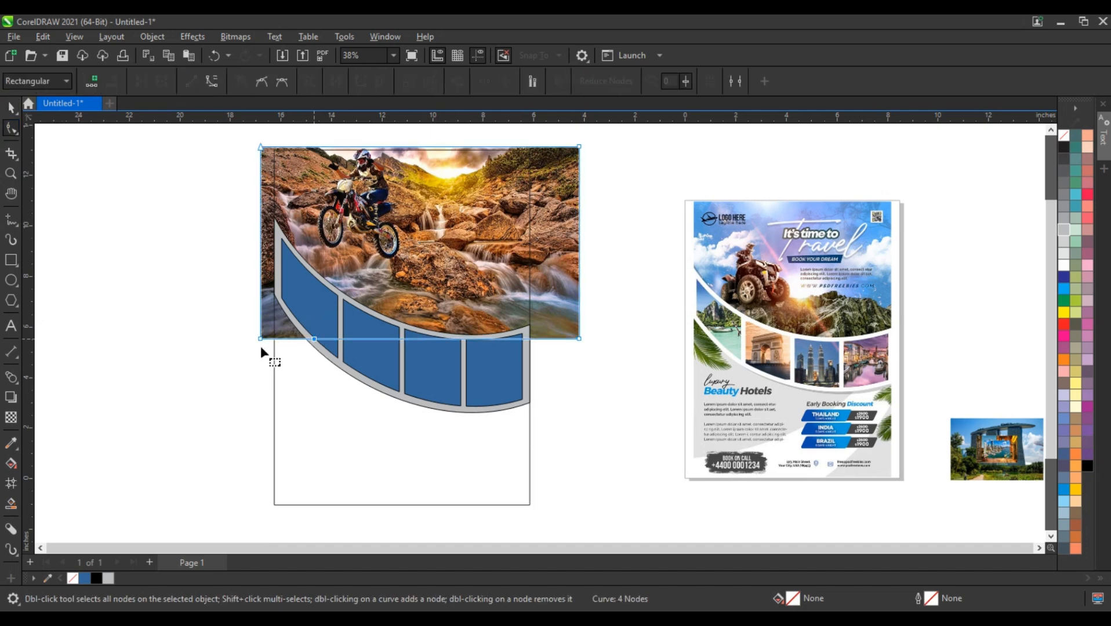
{"action": "left_click_drag", "start_coordinate": [260, 341], "coordinate": [260, 273]}
{"action": "left_click", "coordinate": [9, 110]}
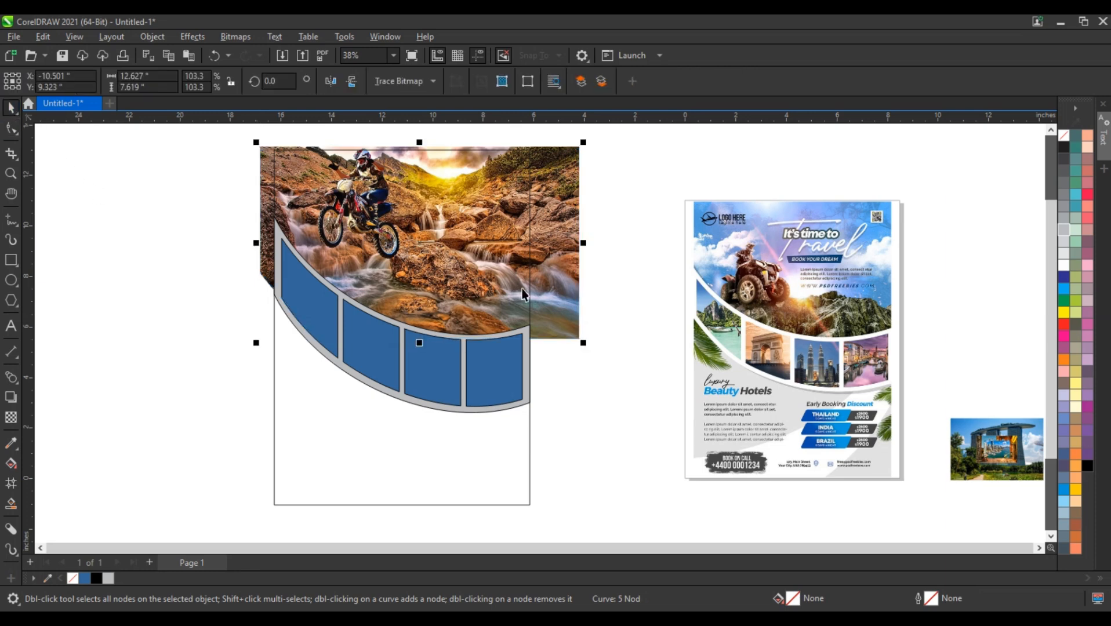
Step: PowerClip the motocross photo inside the large flyer rectangle
{"action": "right_click", "coordinate": [574, 289]}
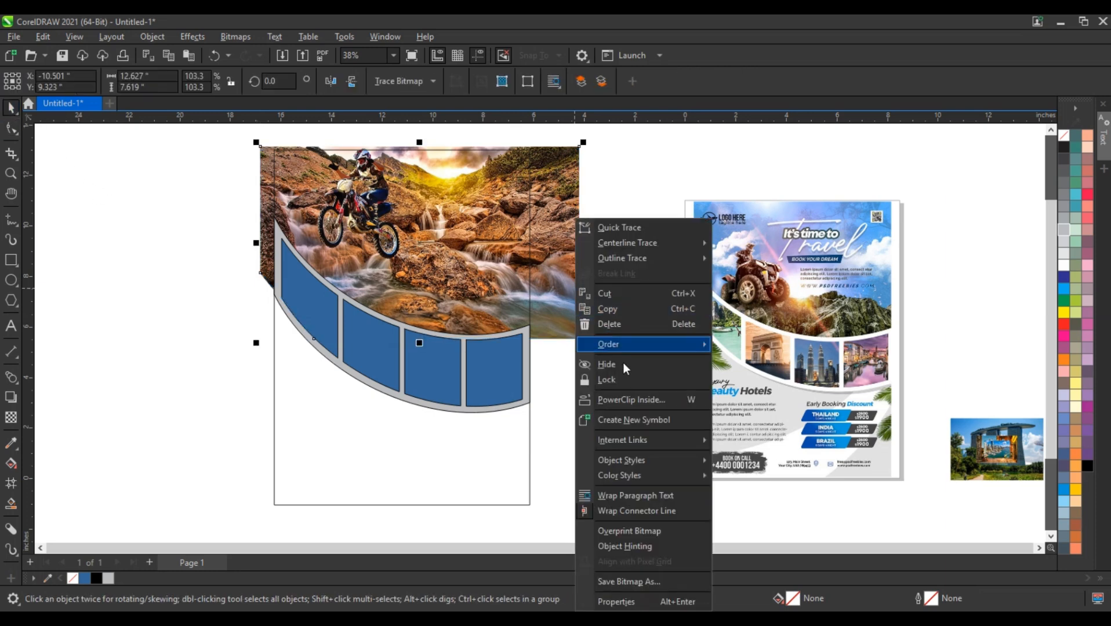
{"action": "left_click", "coordinate": [603, 403]}
{"action": "left_click", "coordinate": [496, 434]}
{"action": "left_click", "coordinate": [542, 342]}
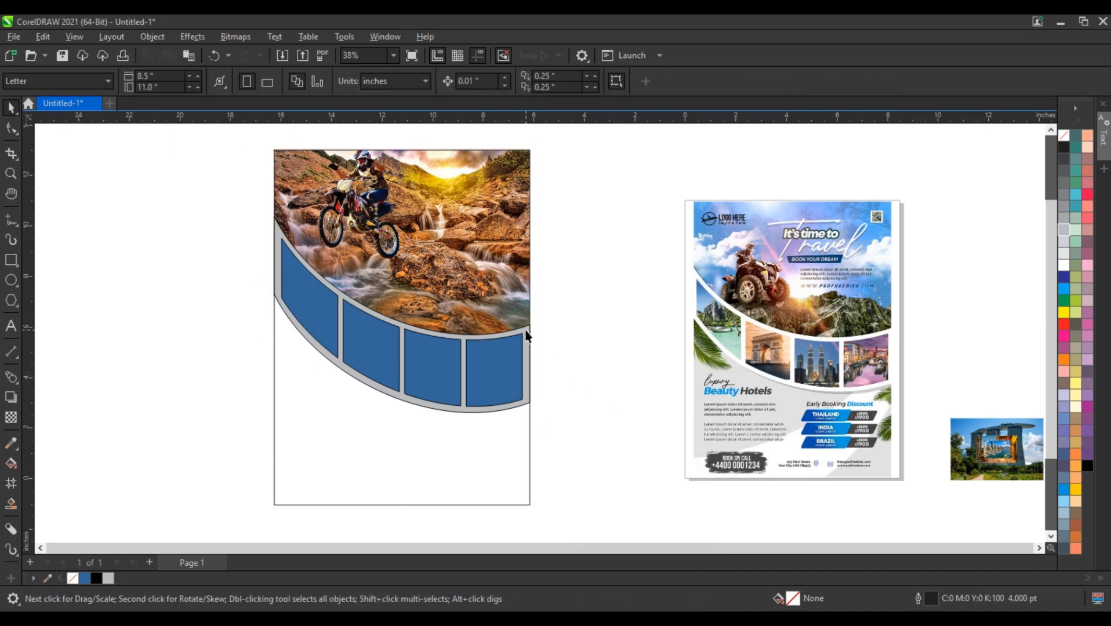
Step: Recolor the curved band white
{"action": "left_click", "coordinate": [527, 335]}
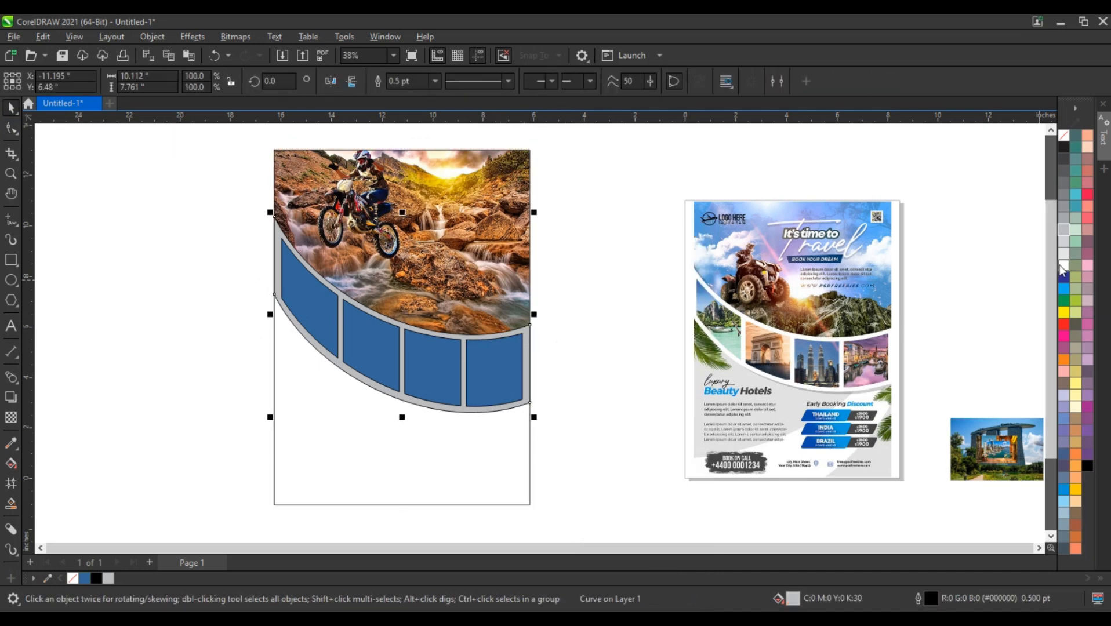
{"action": "left_click", "coordinate": [1062, 265]}
Step: Skew a copy of the band slightly downward at its right end, fill it 20% black without outline, and place it behind the frames
{"action": "left_click", "coordinate": [537, 340]}
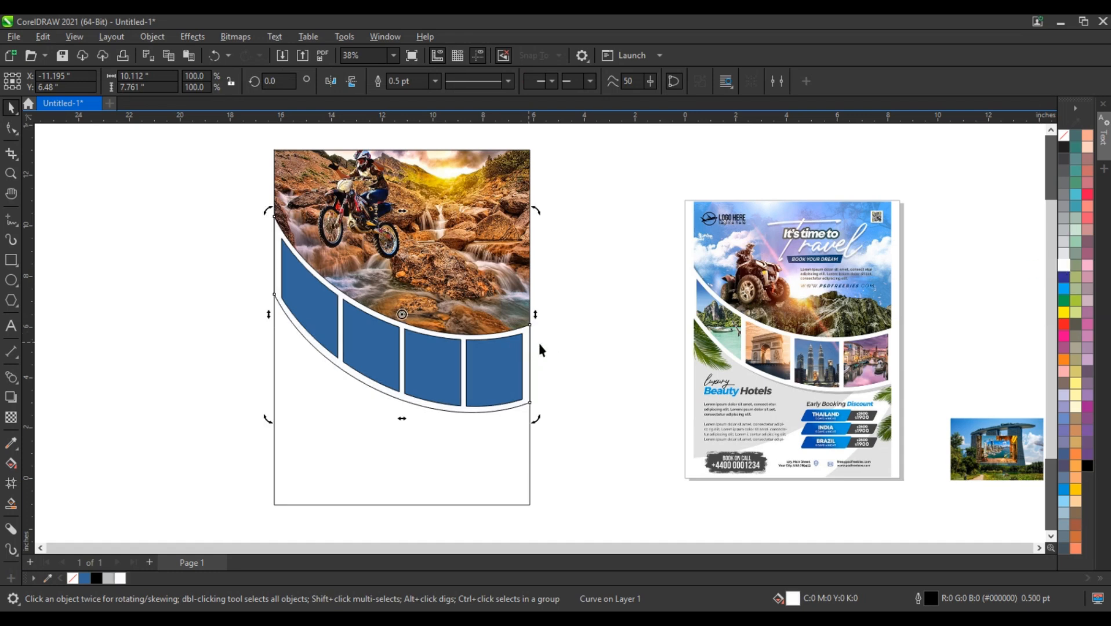
{"action": "left_click_drag", "start_coordinate": [535, 316], "coordinate": [534, 323]}
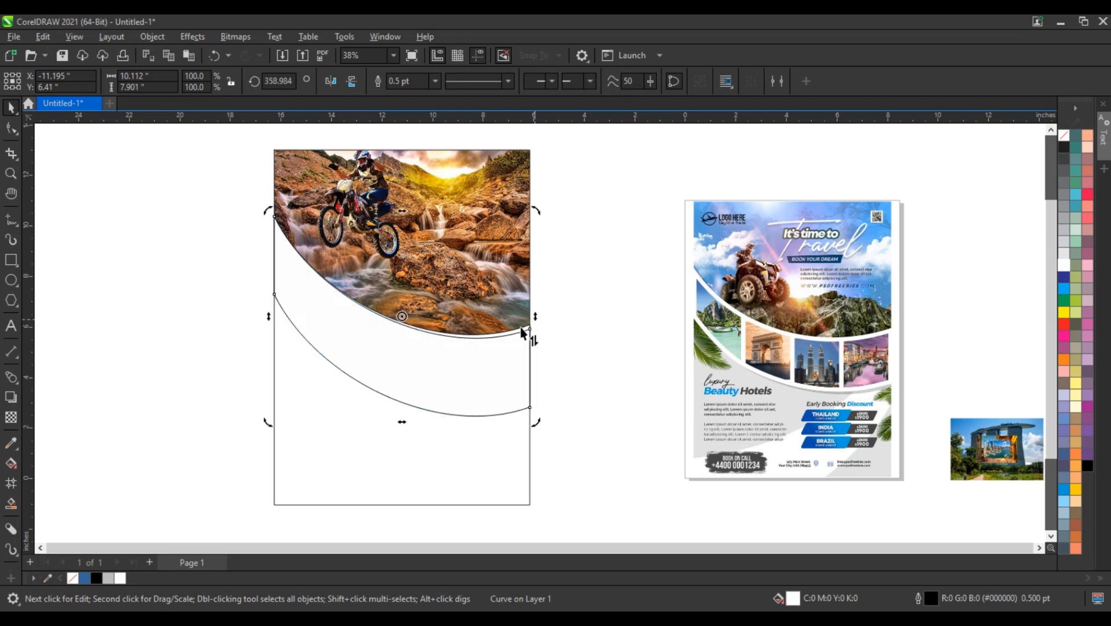
{"action": "left_click", "coordinate": [1065, 241]}
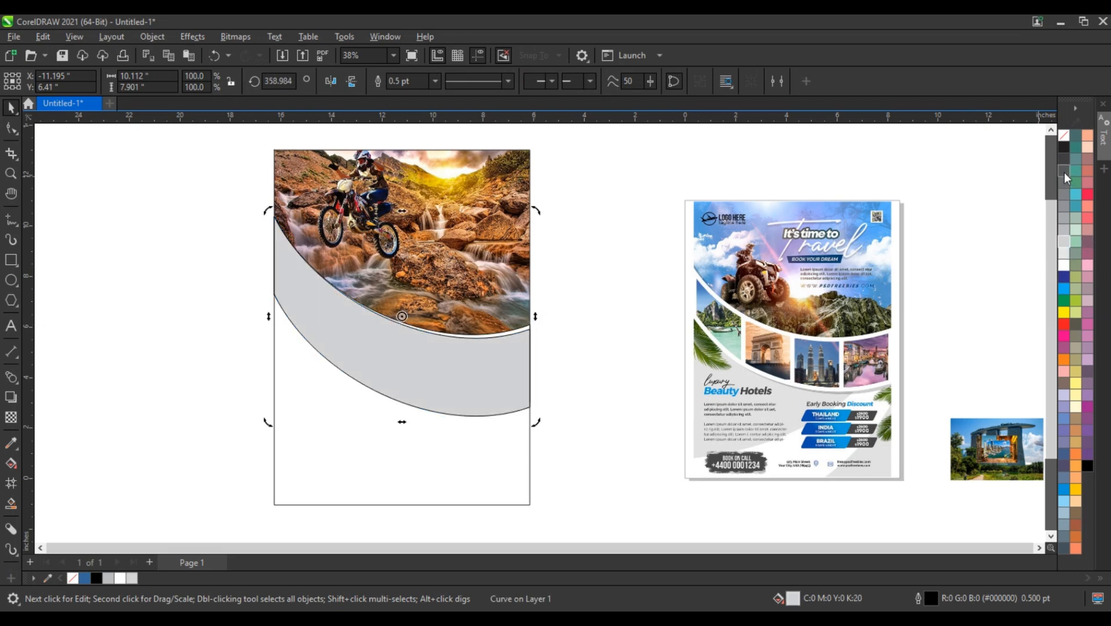
{"action": "right_click", "coordinate": [1067, 141]}
{"action": "left_click", "coordinate": [1045, 146]}
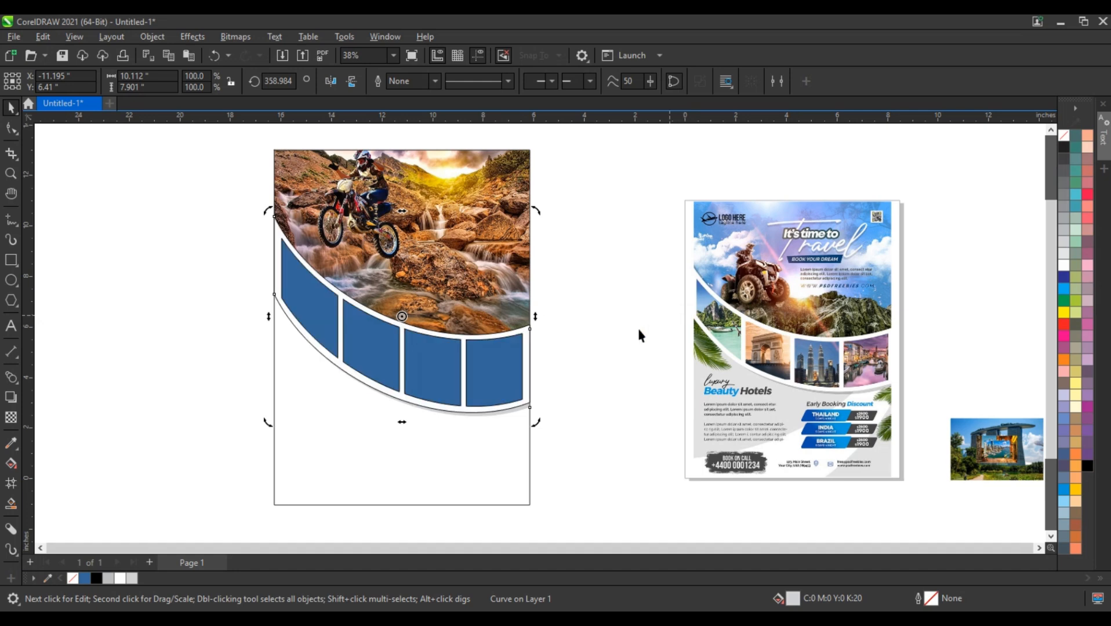
Step: Remove the outline from the white curved band
{"action": "left_click", "coordinate": [531, 332]}
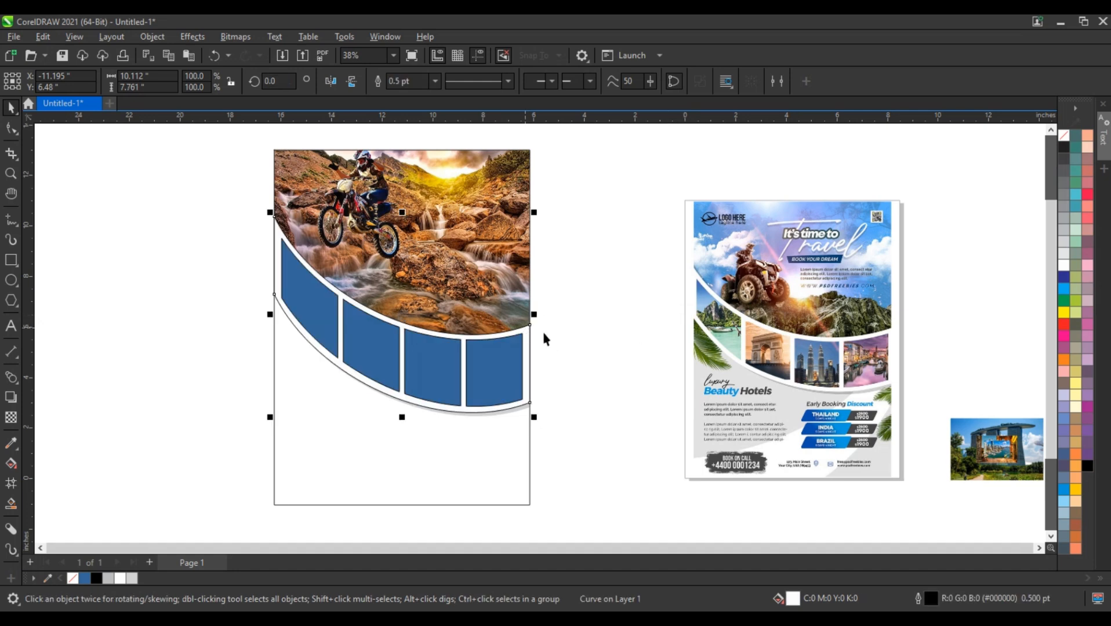
{"action": "right_click", "coordinate": [1063, 136]}
{"action": "left_click", "coordinate": [1045, 146]}
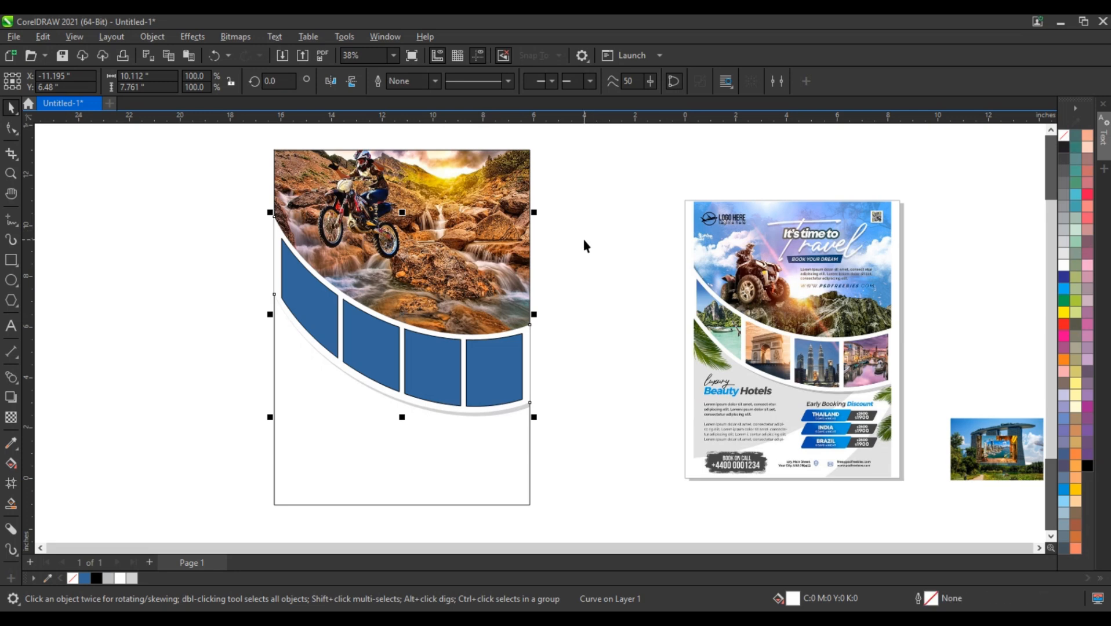
{"action": "left_click", "coordinate": [583, 244]}
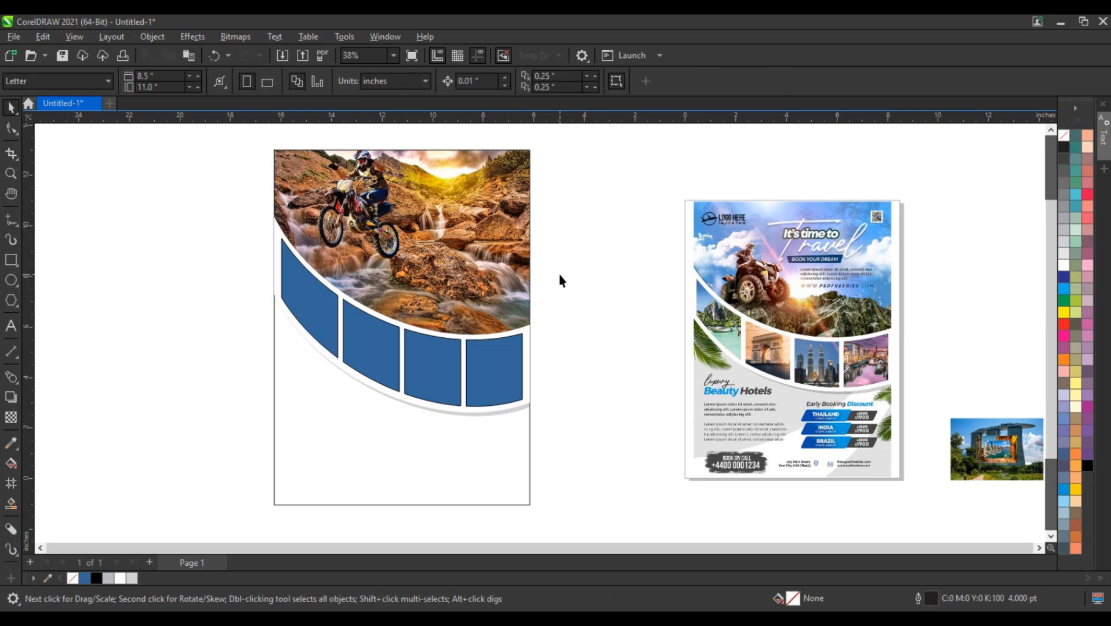
Step: Draw a circle about 12.7 inches across, shift it over the flyer's left side, and widen it to about 13.5 inches
{"action": "left_click", "coordinate": [11, 280]}
{"action": "left_click_drag", "start_coordinate": [216, 163], "coordinate": [426, 487]}
{"action": "left_click", "coordinate": [11, 109]}
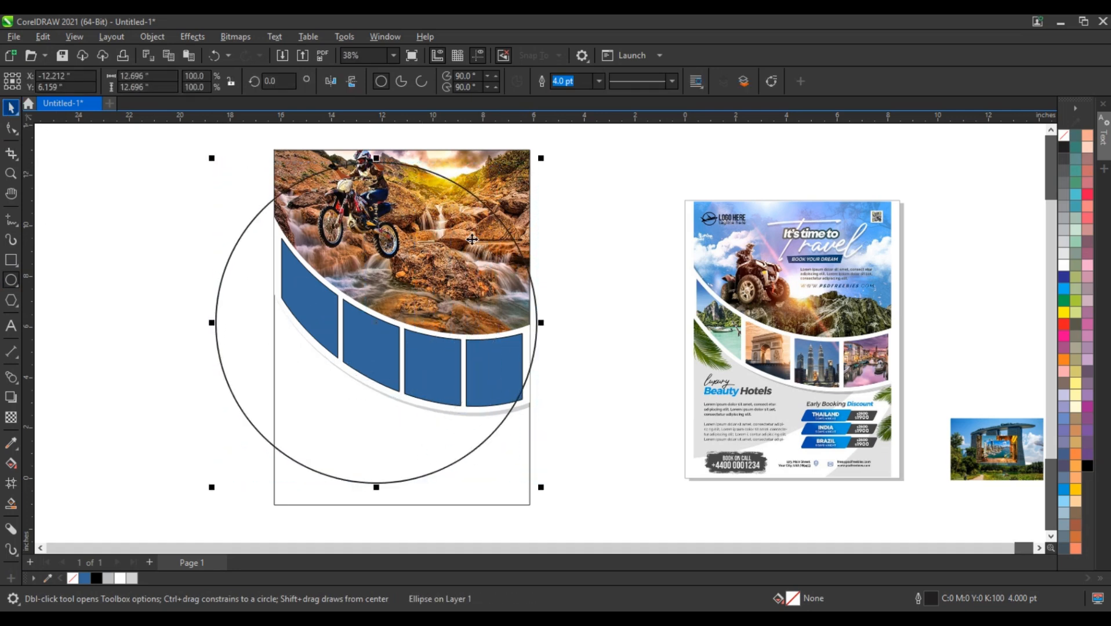
{"action": "left_click_drag", "start_coordinate": [472, 239], "coordinate": [402, 233]}
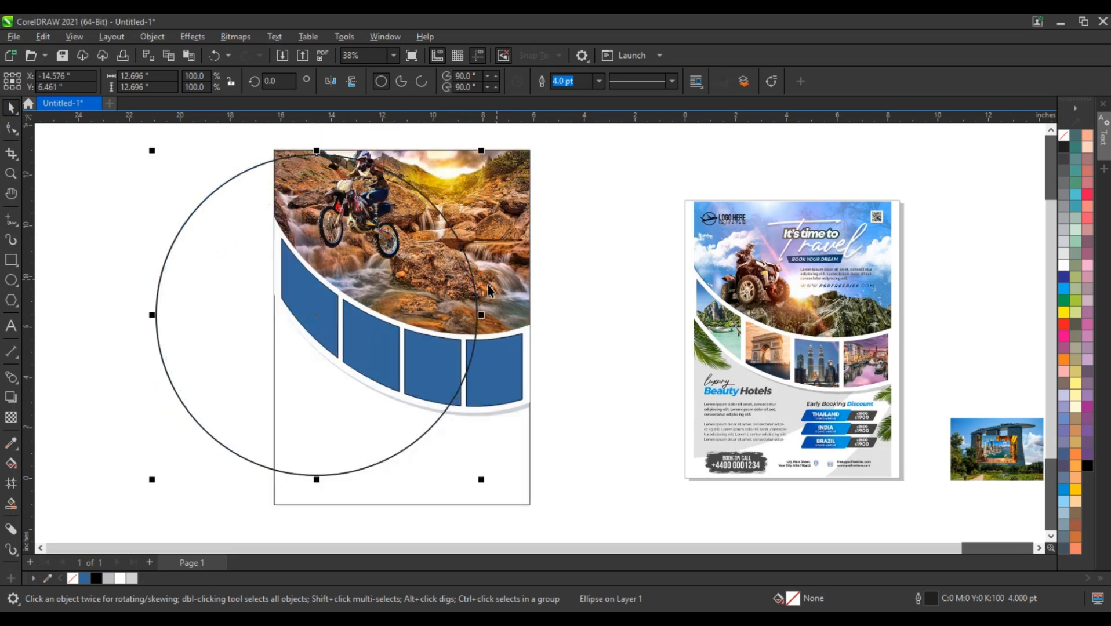
{"action": "mouse_move", "coordinate": [481, 315]}
{"action": "left_mouse_down"}
{"action": "mouse_move", "coordinate": [515, 311]}
{"action": "mouse_move", "coordinate": [502, 311]}
{"action": "left_mouse_up"}
{"action": "left_click_drag", "start_coordinate": [441, 283], "coordinate": [434, 279]}
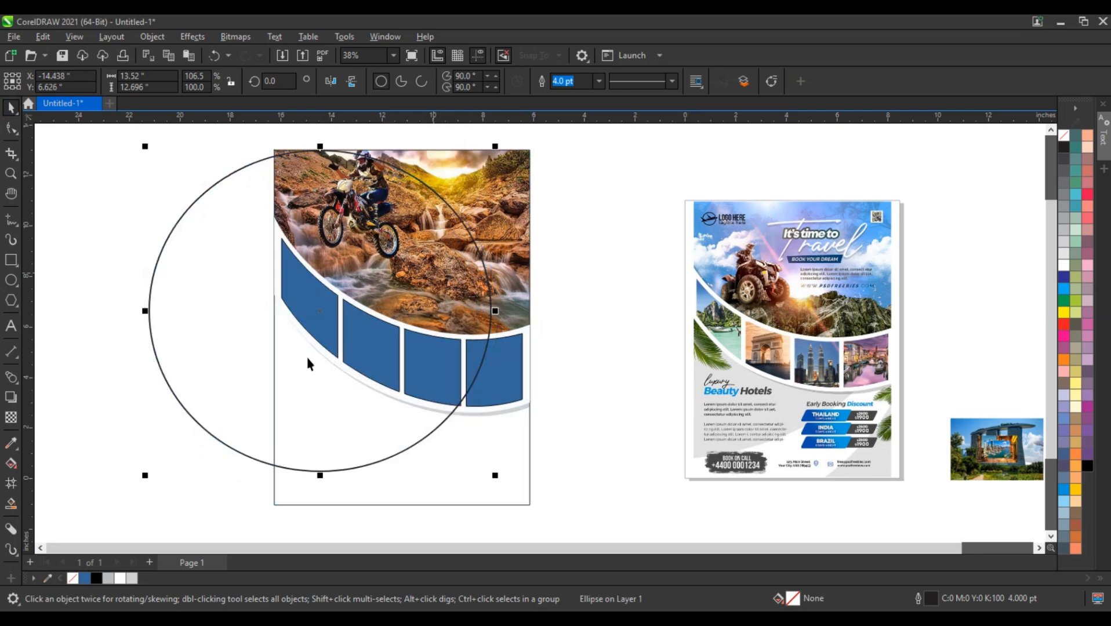
Step: Duplicate the ellipse toward the lower right and enlarge the copy to about 14.9 by 14 inches
{"action": "left_click_drag", "start_coordinate": [241, 321], "coordinate": [288, 375]}
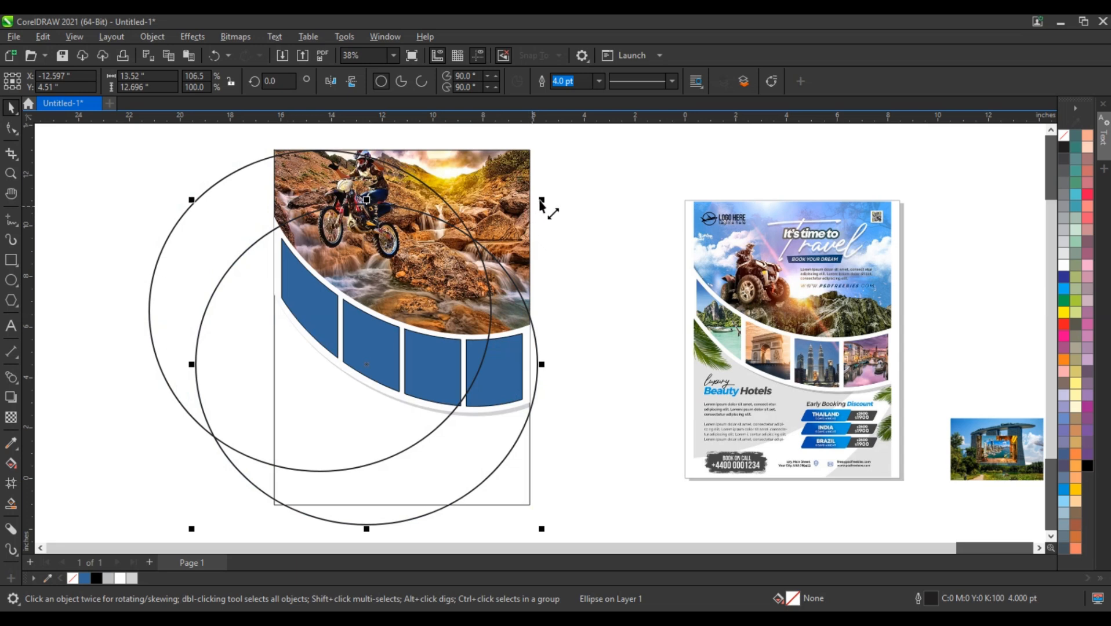
{"action": "left_click_drag", "start_coordinate": [541, 203], "coordinate": [557, 244]}
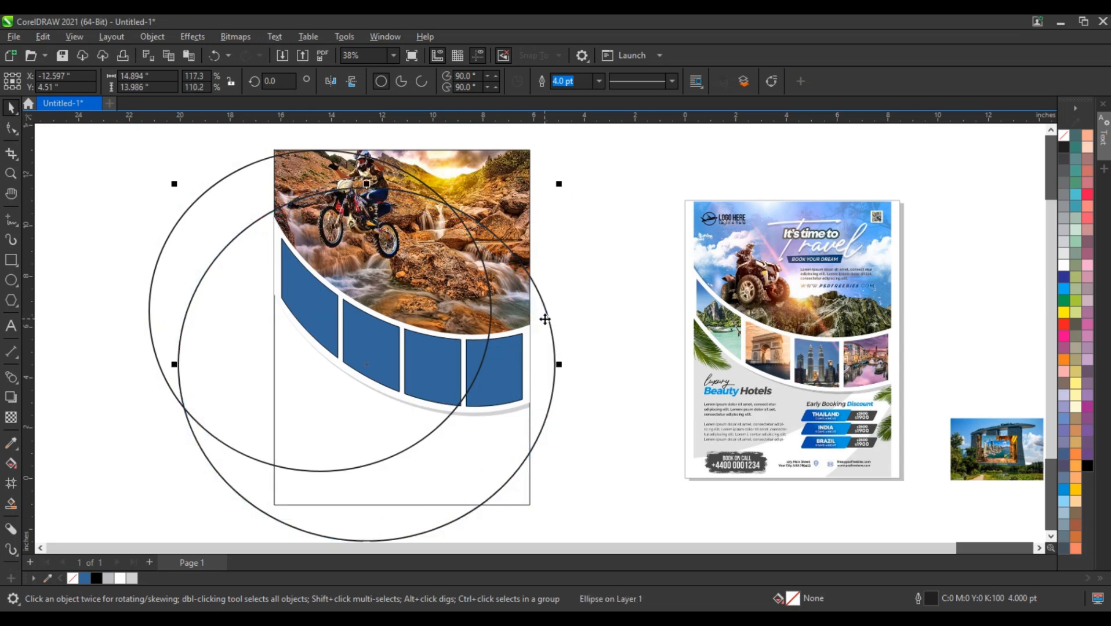
{"action": "left_click_drag", "start_coordinate": [545, 319], "coordinate": [536, 309]}
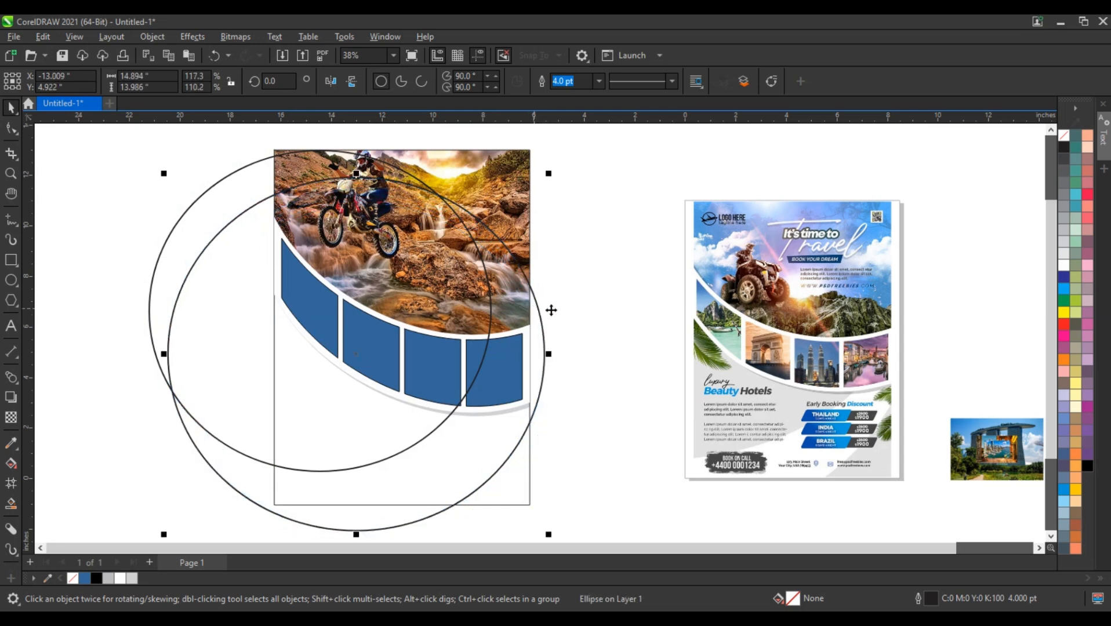
{"action": "left_click", "coordinate": [610, 290]}
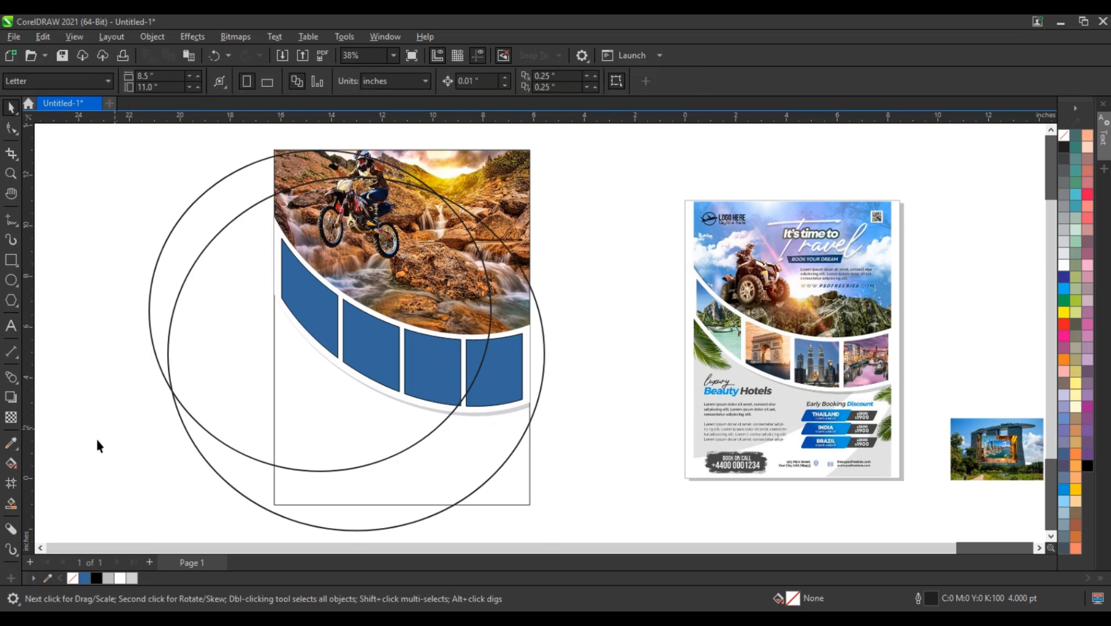
Step: Smart Fill the area below the band inside the first ellipse and the flyer's lower-right corner, and delete both ellipses
{"action": "left_click", "coordinate": [12, 503]}
{"action": "left_click", "coordinate": [320, 422]}
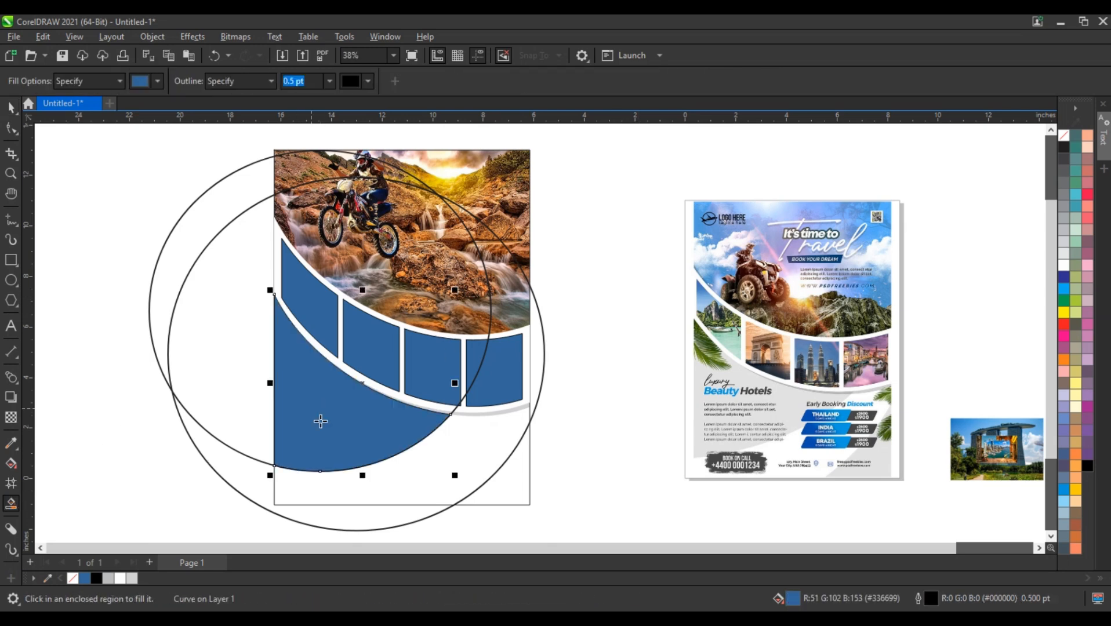
{"action": "left_click", "coordinate": [499, 481]}
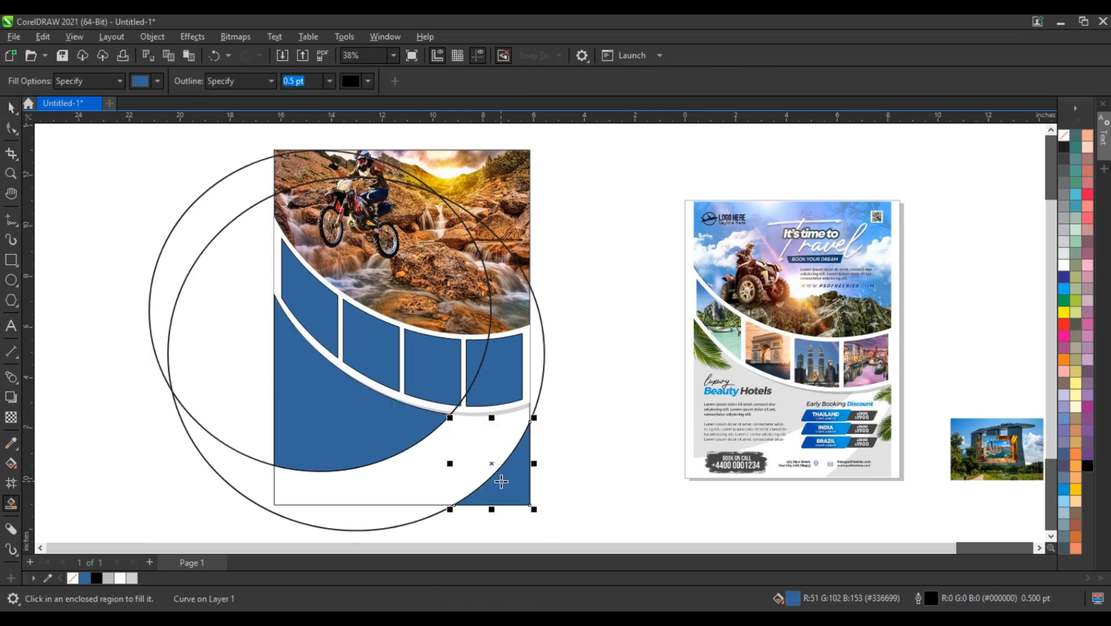
{"action": "key", "text": "space"}
{"action": "left_click", "coordinate": [230, 256]}
{"action": "key", "text": "Delete"}
{"action": "left_click", "coordinate": [213, 256]}
{"action": "key", "text": "Delete"}
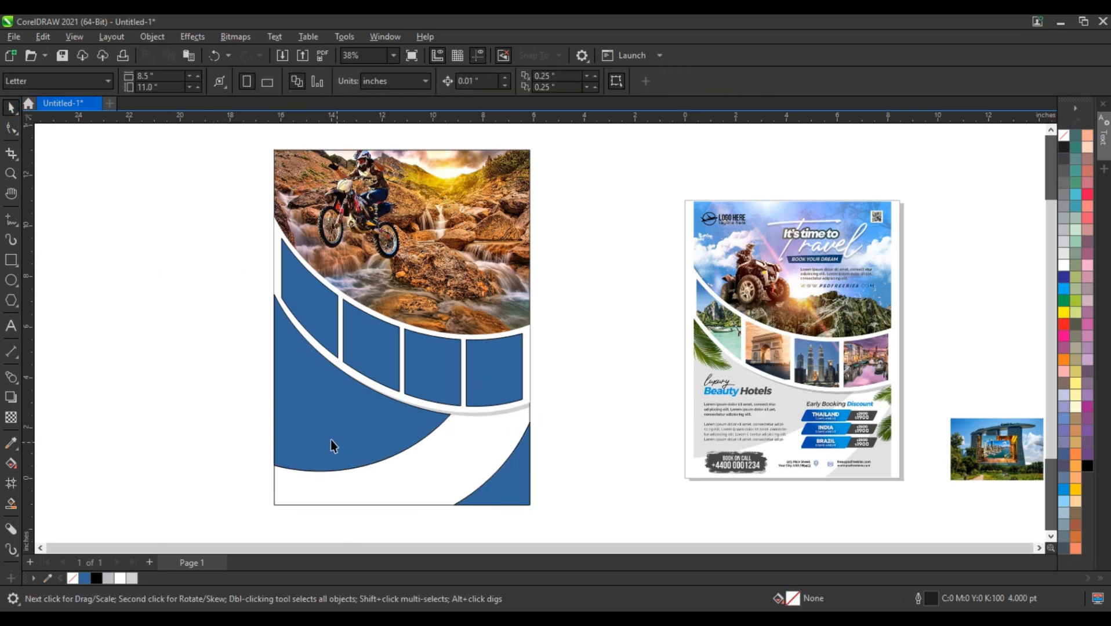
Step: Fill the two new lower background shapes with 20% black and remove their outlines
{"action": "left_click", "coordinate": [331, 441]}
{"action": "left_click", "coordinate": [496, 491], "text": "shift"}
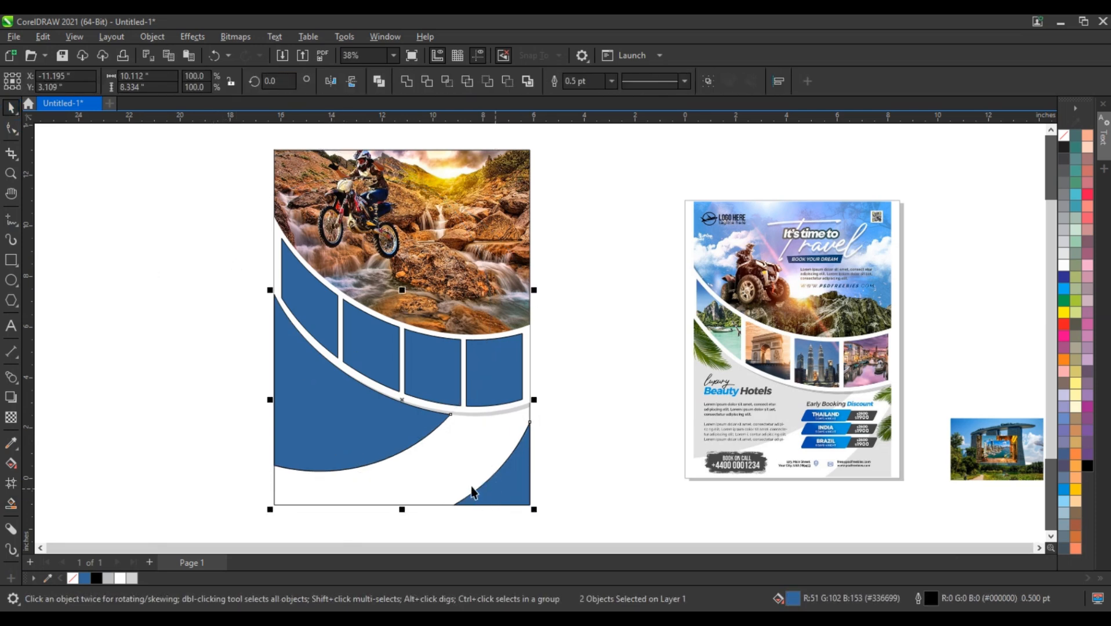
{"action": "left_click", "coordinate": [137, 580]}
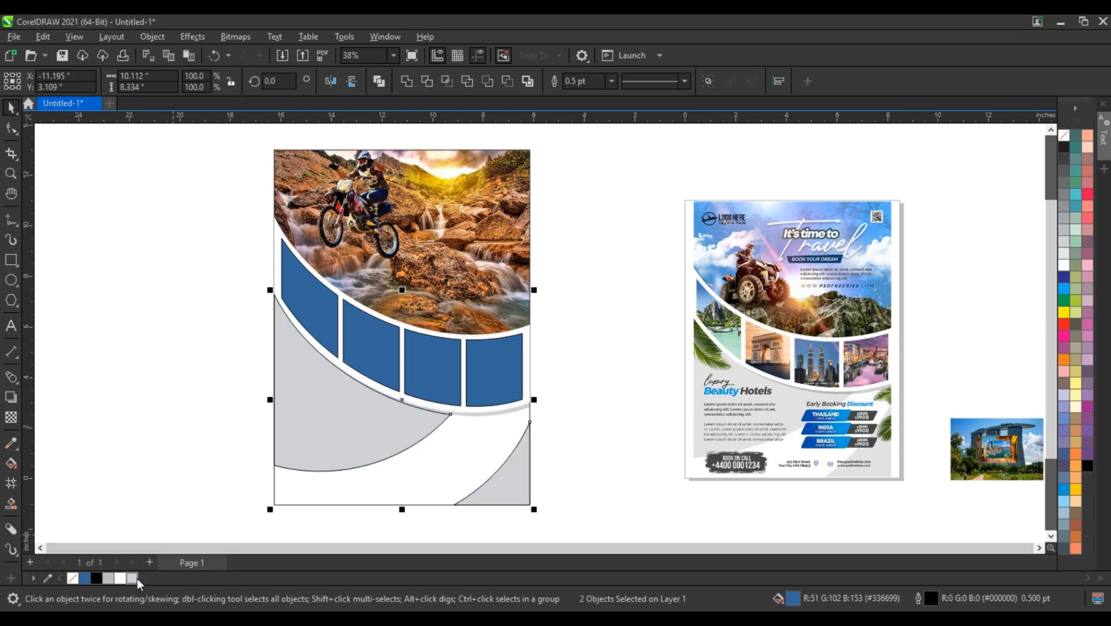
{"action": "right_click", "coordinate": [1063, 136]}
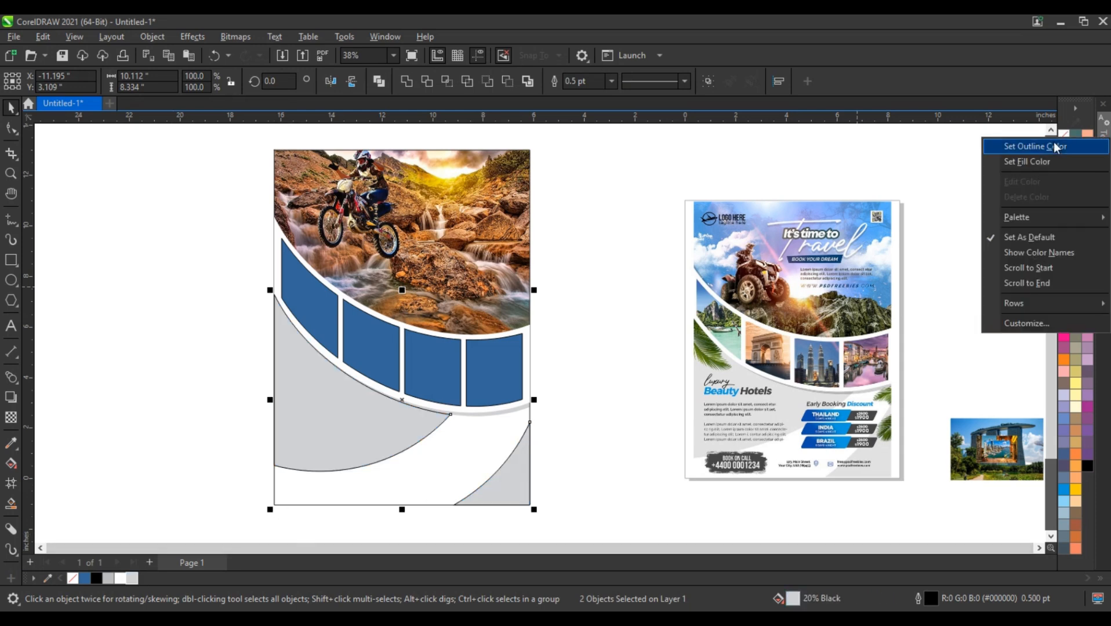
{"action": "left_click", "coordinate": [1024, 144]}
{"action": "left_click", "coordinate": [592, 327]}
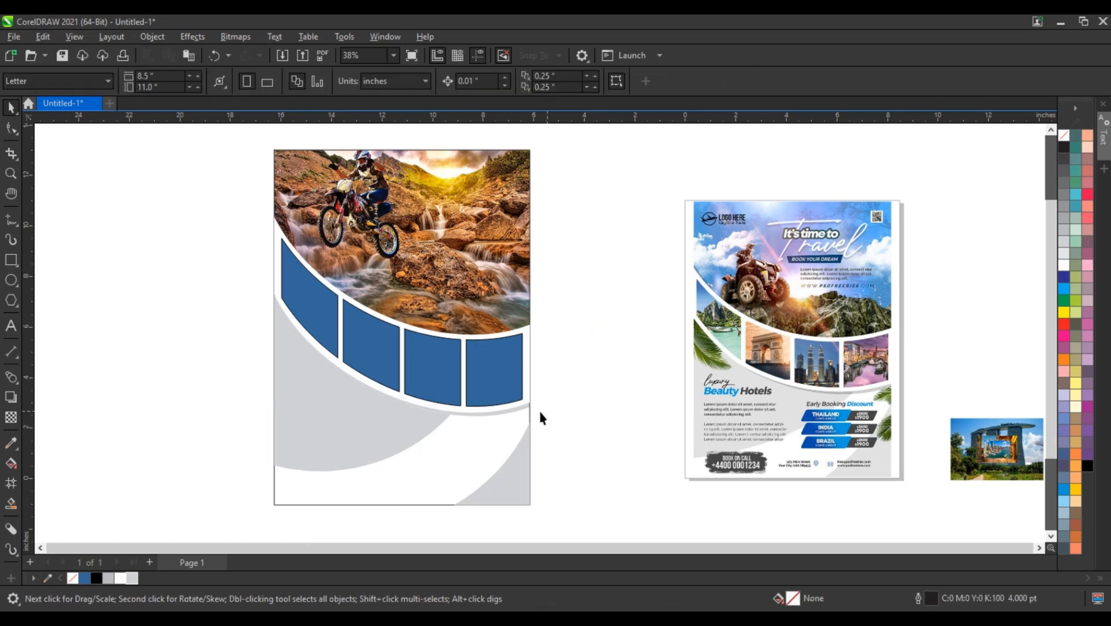
Step: Fill the gray shadow curve beneath the white band with black and give it a uniform transparency of about 57
{"action": "left_click", "coordinate": [520, 415]}
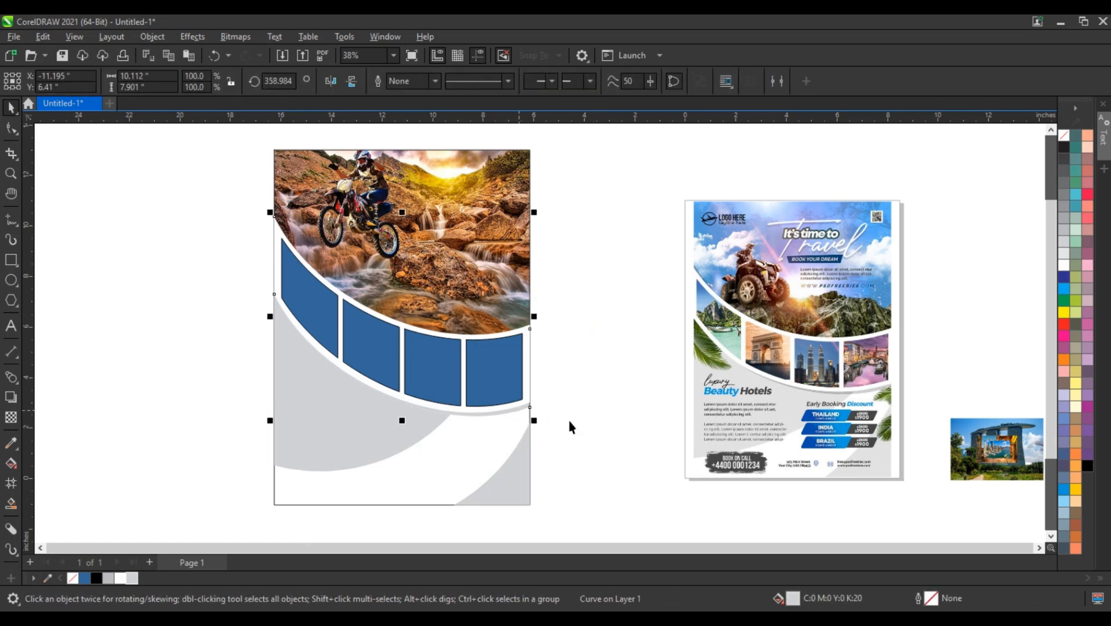
{"action": "left_click", "coordinate": [1088, 466]}
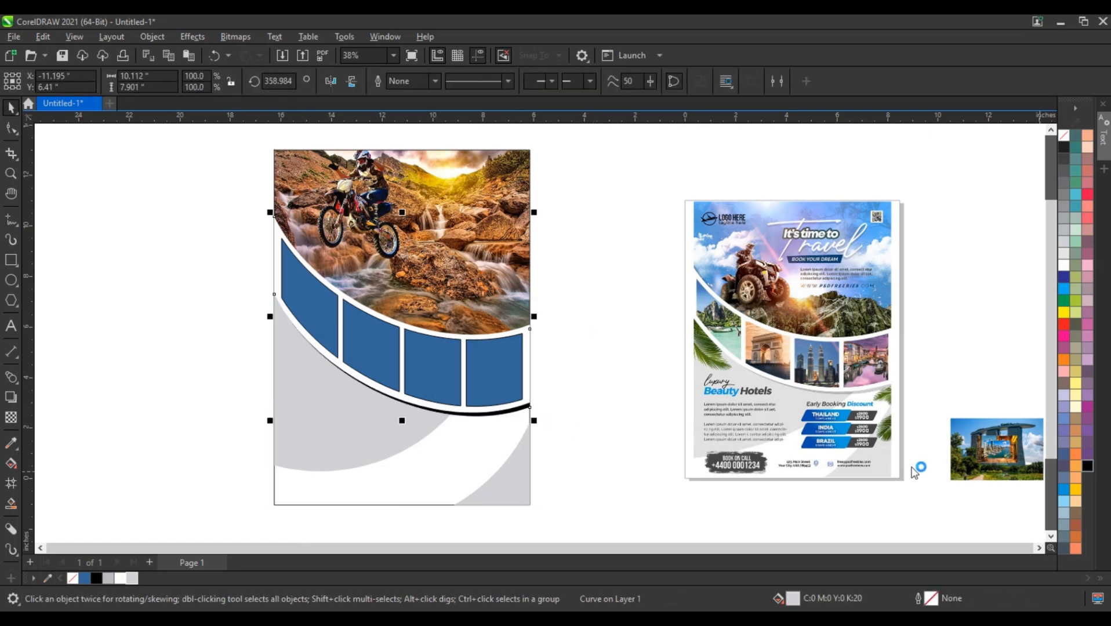
{"action": "left_click", "coordinate": [12, 415]}
{"action": "left_click_drag", "start_coordinate": [376, 431], "coordinate": [391, 432]}
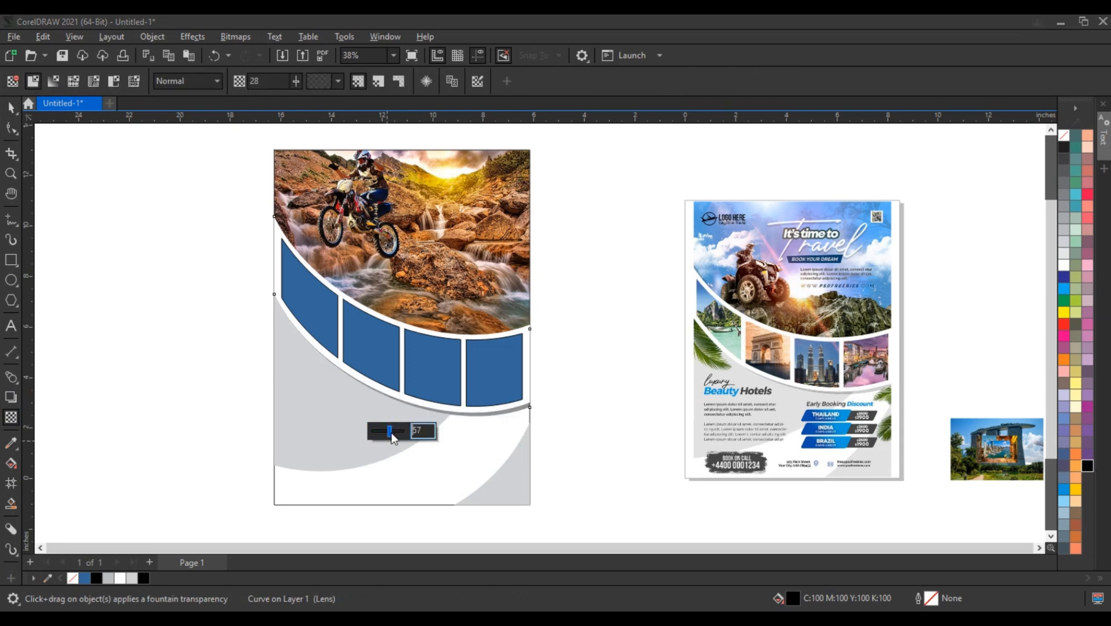
{"action": "left_click", "coordinate": [11, 107]}
{"action": "left_click", "coordinate": [204, 296]}
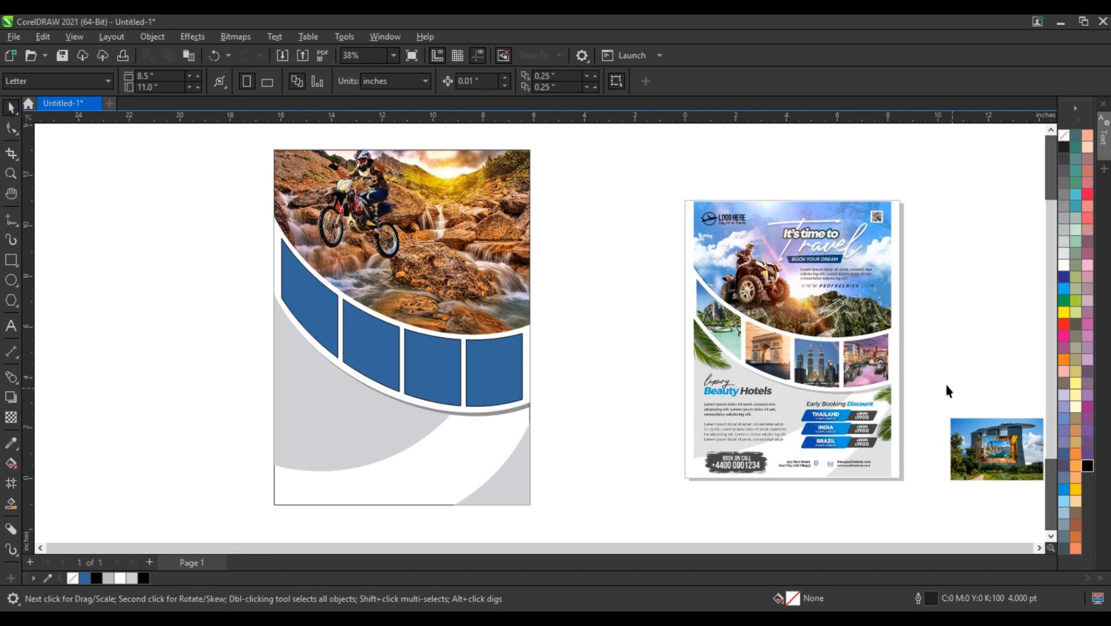
Step: Clip the stacked photos inside the four frames: harbor skyline rightmost, then cathedral street, cyclist street and three-tower hotel going left
{"action": "scroll", "coordinate": [1009, 498], "scroll_direction": "right", "scroll_amount": 3}
{"action": "left_click", "coordinate": [905, 458]}
{"action": "left_click_drag", "start_coordinate": [904, 459], "coordinate": [369, 375]}
{"action": "left_click", "coordinate": [517, 434]}
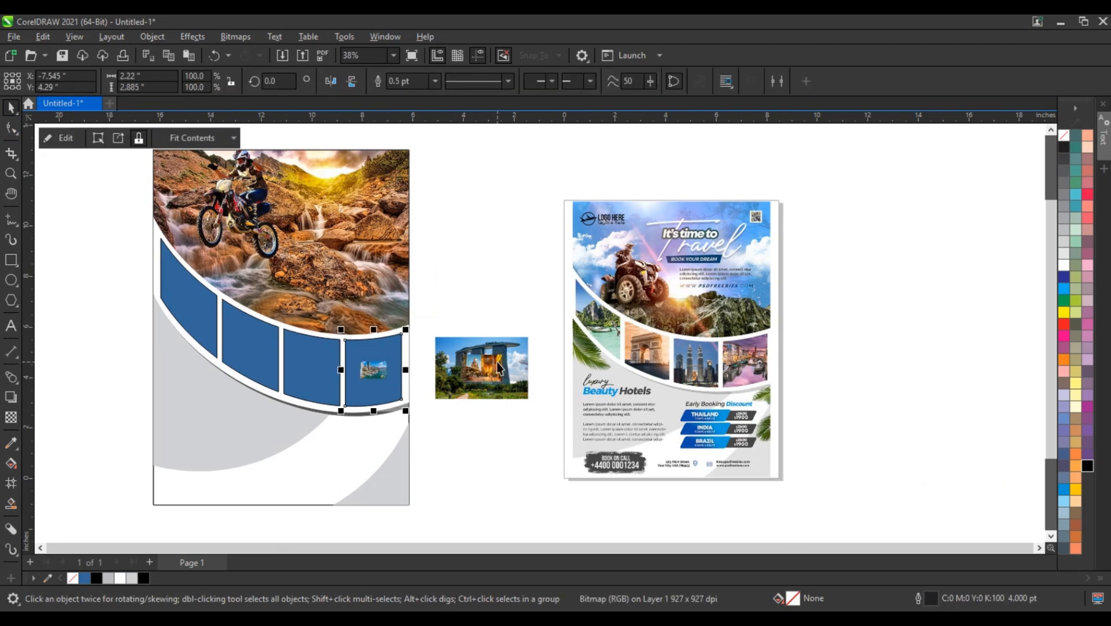
{"action": "left_click_drag", "start_coordinate": [496, 362], "coordinate": [324, 368]}
{"action": "left_click", "coordinate": [500, 374]}
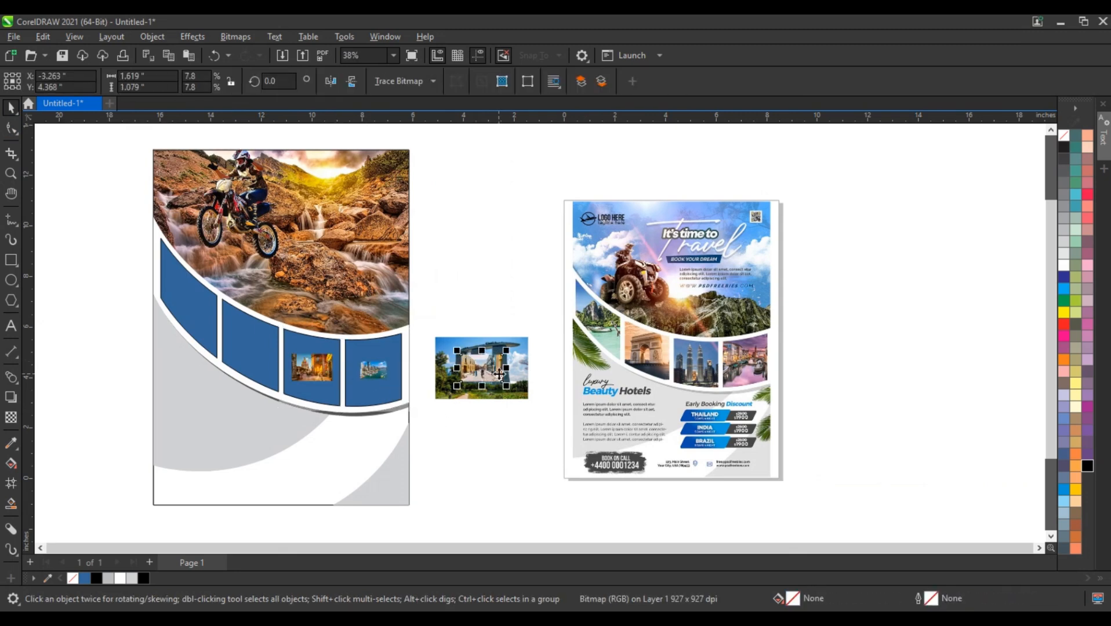
{"action": "left_click_drag", "start_coordinate": [500, 374], "coordinate": [250, 348]}
{"action": "key", "text": "Escape"}
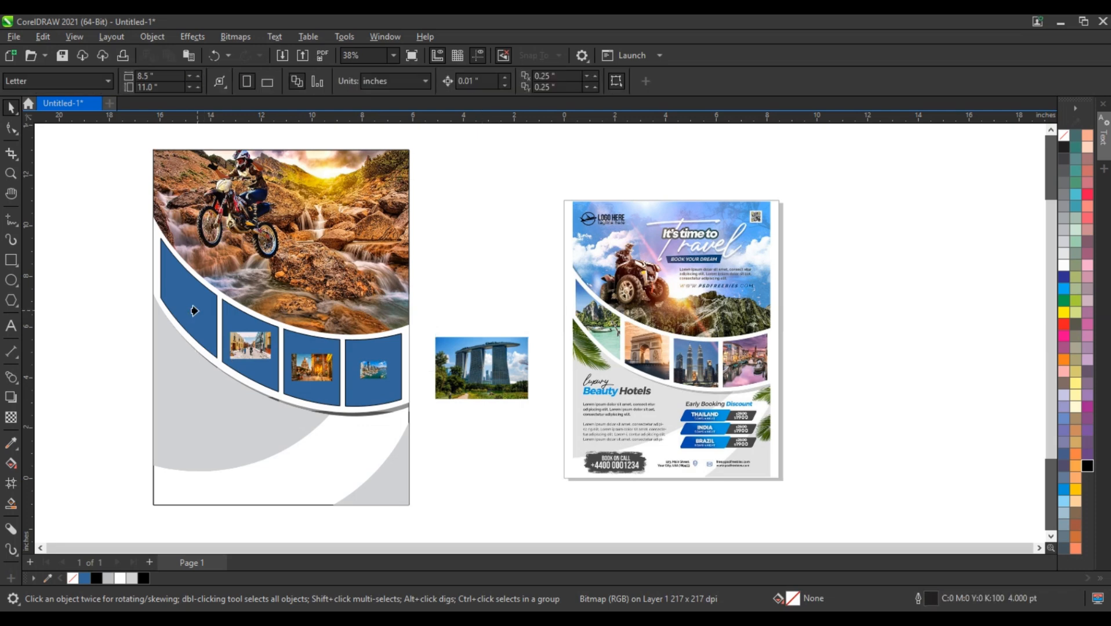
{"action": "left_click", "coordinate": [198, 311]}
Step: Enlarge the harbor skyline photo to about 4.8 by 3.2 inches and the cathedral street photo to about the same size inside their frames
{"action": "double_click", "coordinate": [377, 373]}
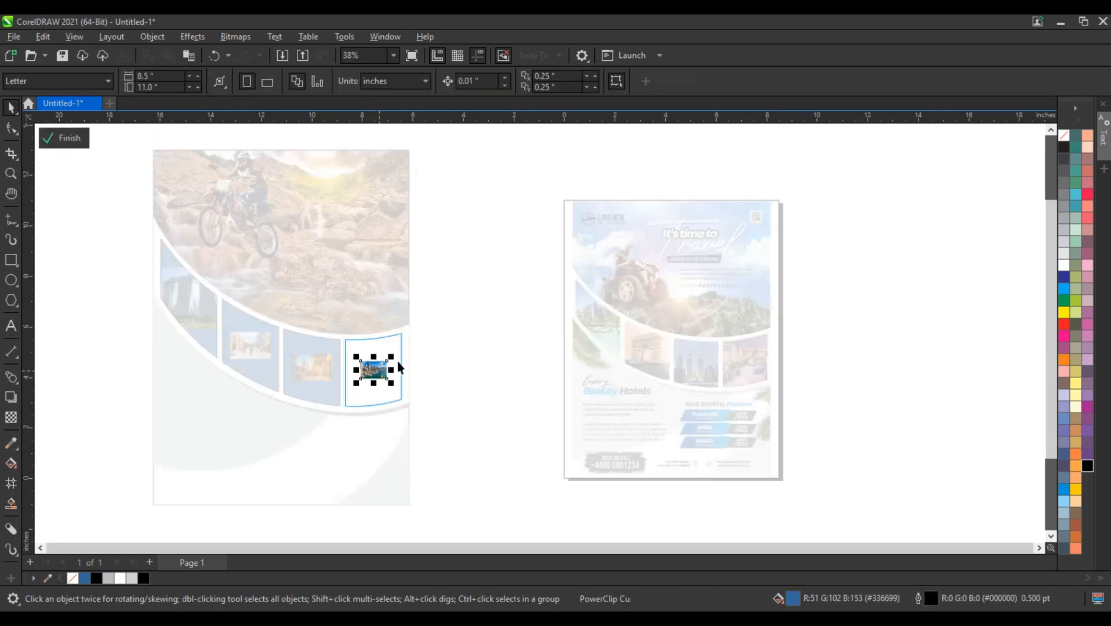
{"action": "left_click_drag", "start_coordinate": [393, 358], "coordinate": [439, 321]}
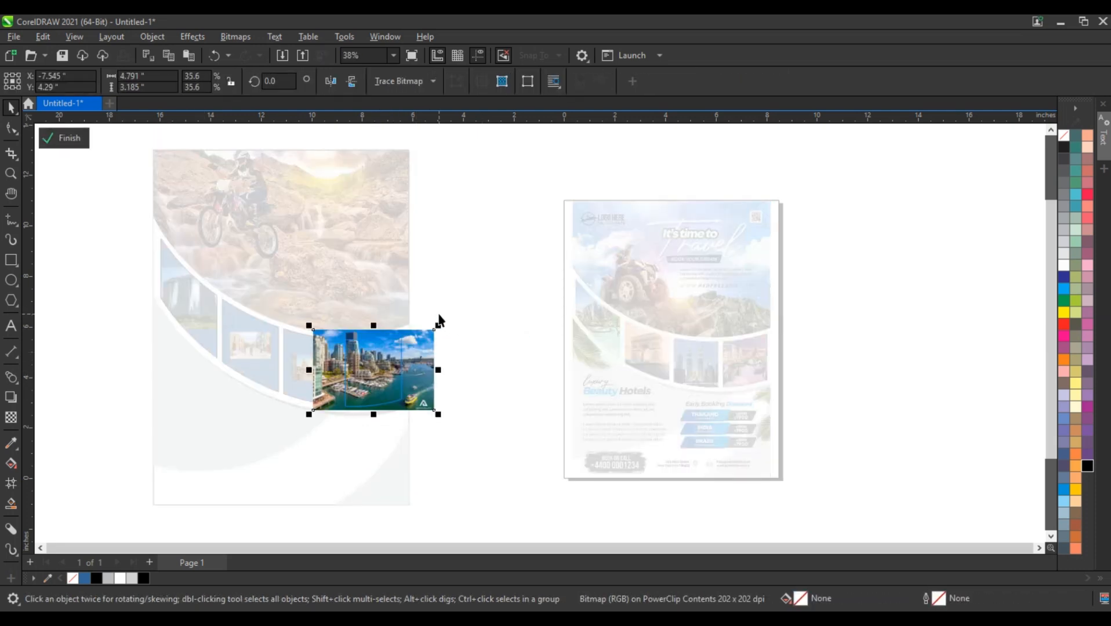
{"action": "left_click", "coordinate": [430, 322], "text": "ctrl"}
{"action": "double_click", "coordinate": [320, 372]}
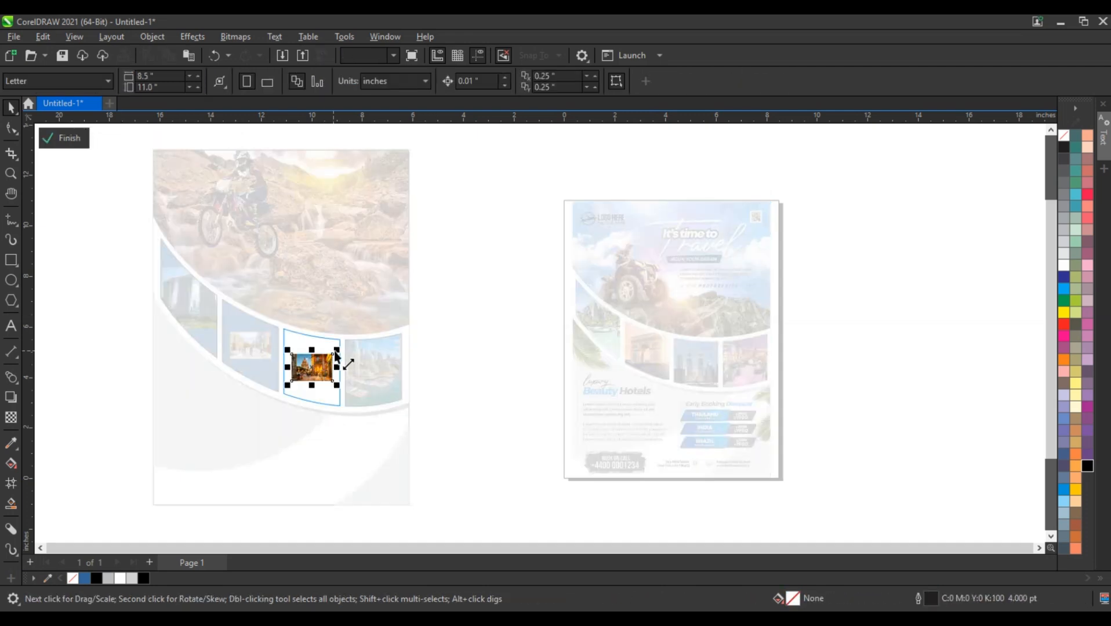
{"action": "left_click_drag", "start_coordinate": [337, 351], "coordinate": [374, 323]}
{"action": "left_click", "coordinate": [372, 322], "text": "ctrl"}
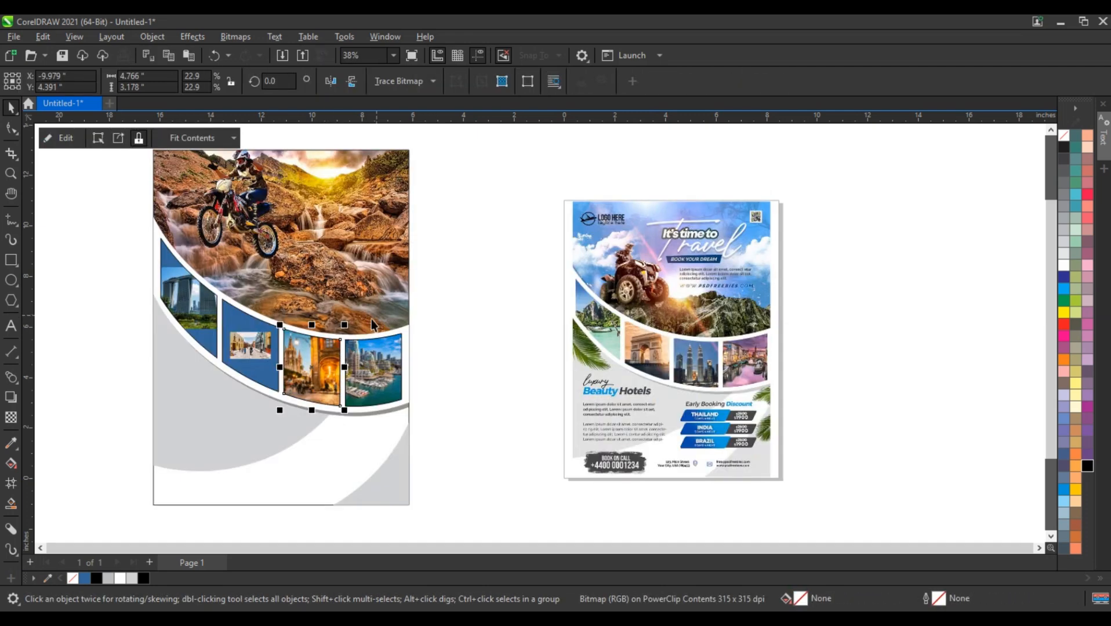
Step: Enlarge the cyclist street photo and the three-tower hotel photo inside their frames until they fill them
{"action": "double_click", "coordinate": [267, 341]}
{"action": "left_click_drag", "start_coordinate": [284, 324], "coordinate": [329, 297]}
{"action": "left_click", "coordinate": [329, 297], "text": "ctrl"}
{"action": "double_click", "coordinate": [194, 308]}
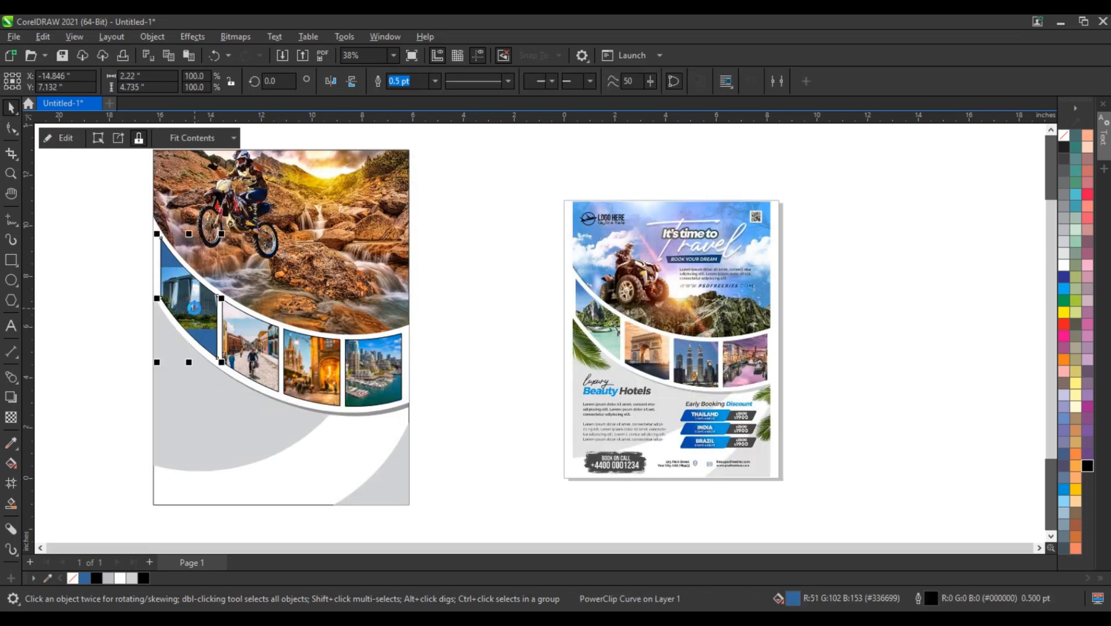
{"action": "left_click", "coordinate": [196, 308]}
{"action": "left_click_drag", "start_coordinate": [240, 333], "coordinate": [289, 385]}
{"action": "left_click", "coordinate": [281, 384], "text": "ctrl"}
Step: Remove the outlines from all four picture frames
{"action": "left_click_drag", "start_coordinate": [133, 244], "coordinate": [425, 447]}
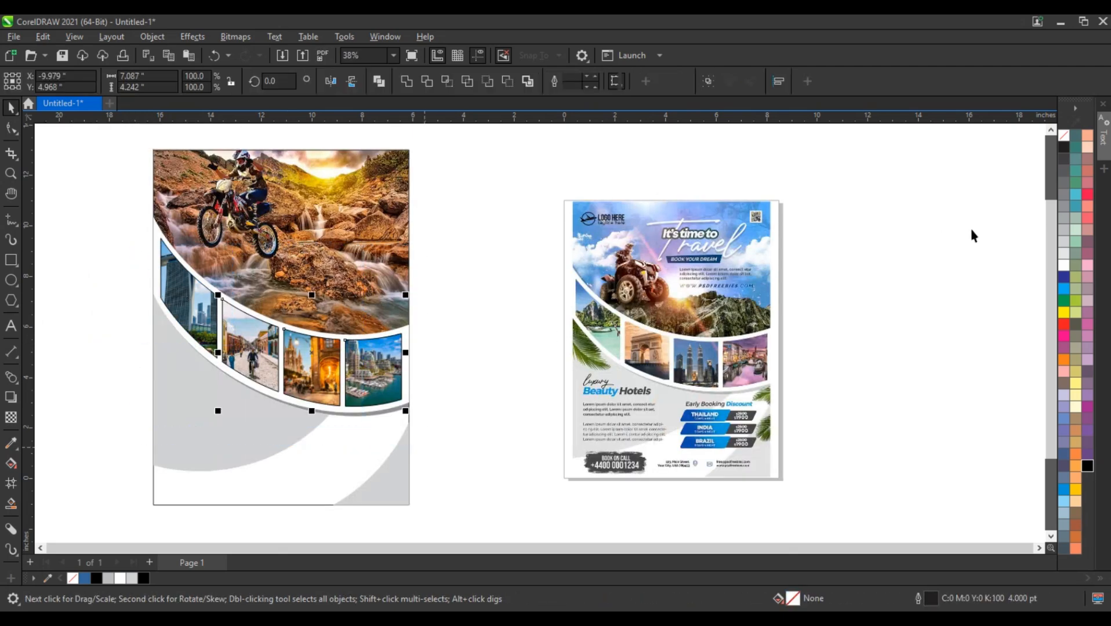
{"action": "right_click", "coordinate": [1064, 139]}
{"action": "left_click", "coordinate": [1052, 150]}
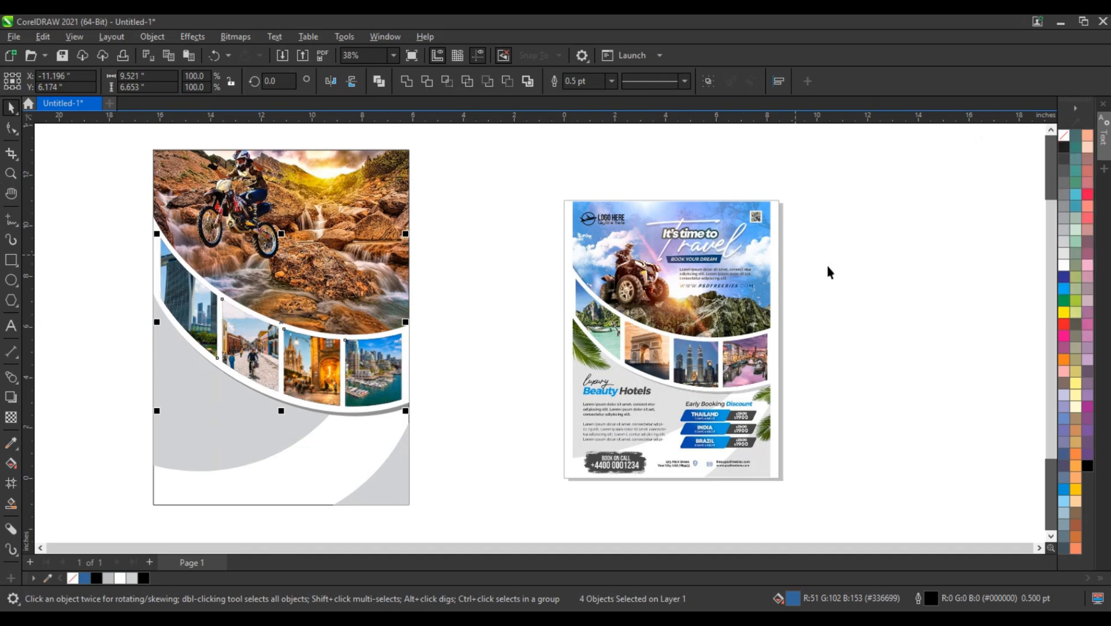
{"action": "left_click", "coordinate": [826, 265]}
{"action": "scroll", "coordinate": [486, 396], "scroll_direction": "down", "scroll_amount": 2}
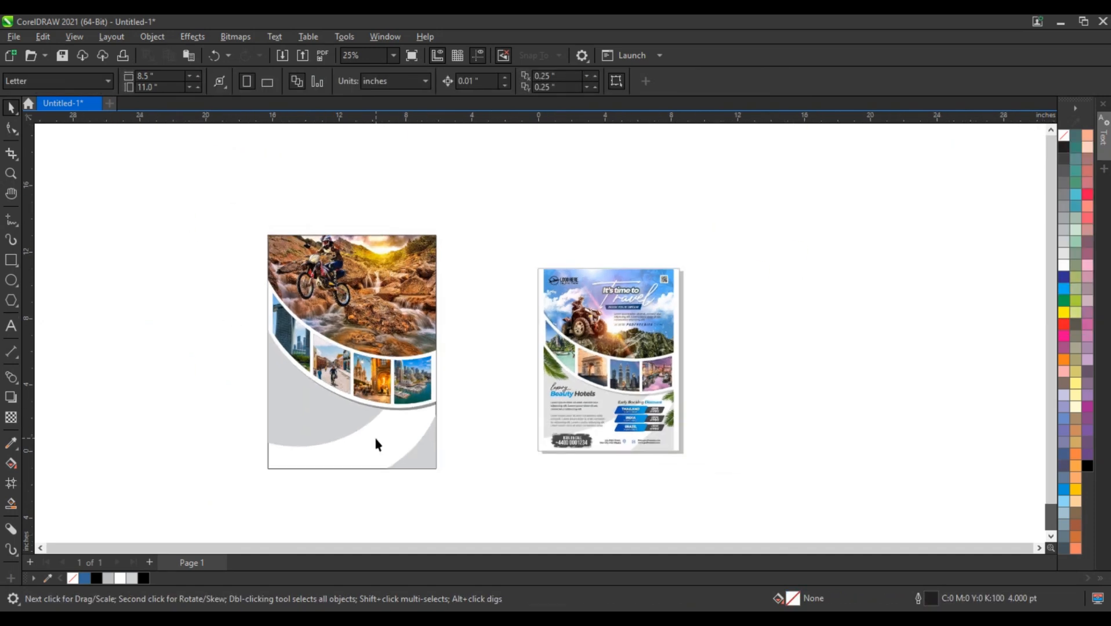
{"action": "left_click_drag", "start_coordinate": [200, 232], "coordinate": [701, 496]}
{"action": "key", "text": "shift+F2"}
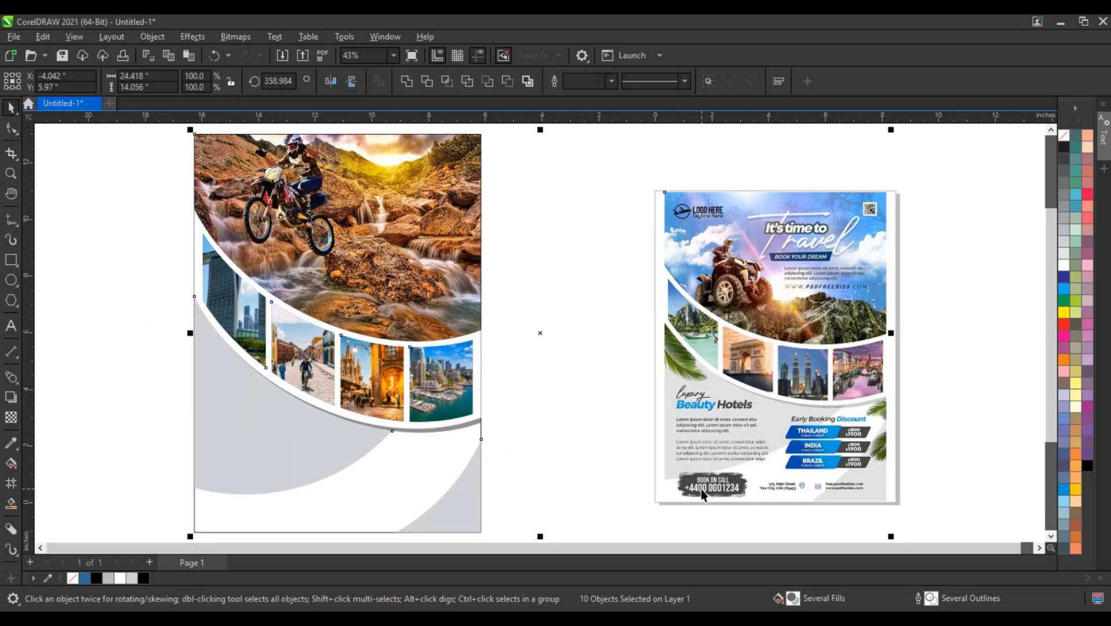
{"action": "left_click", "coordinate": [554, 442]}
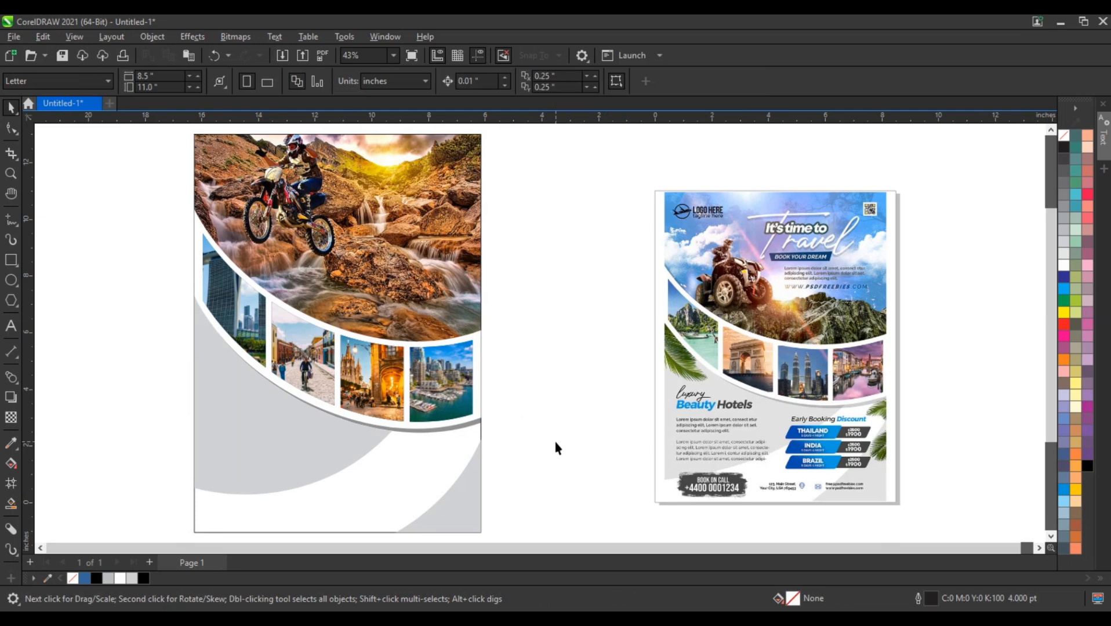